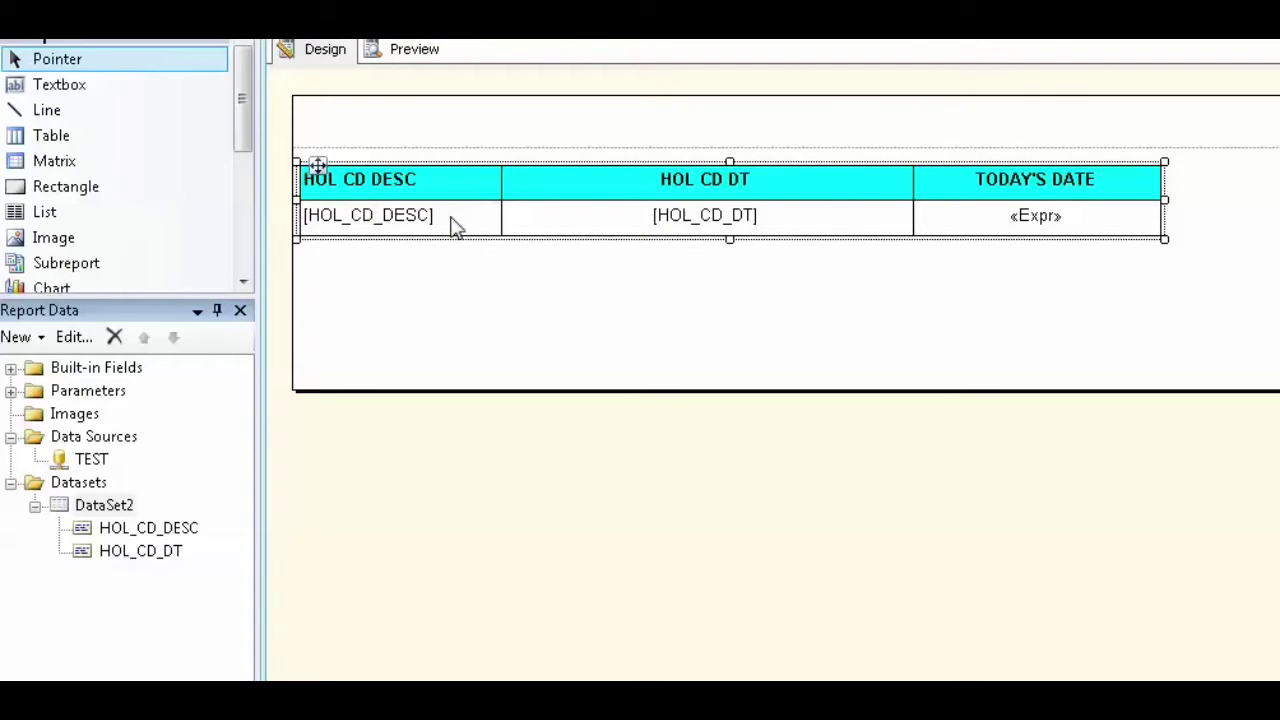
Preview the rendered holiday report, then return to the design layout.
left_click(405, 50)
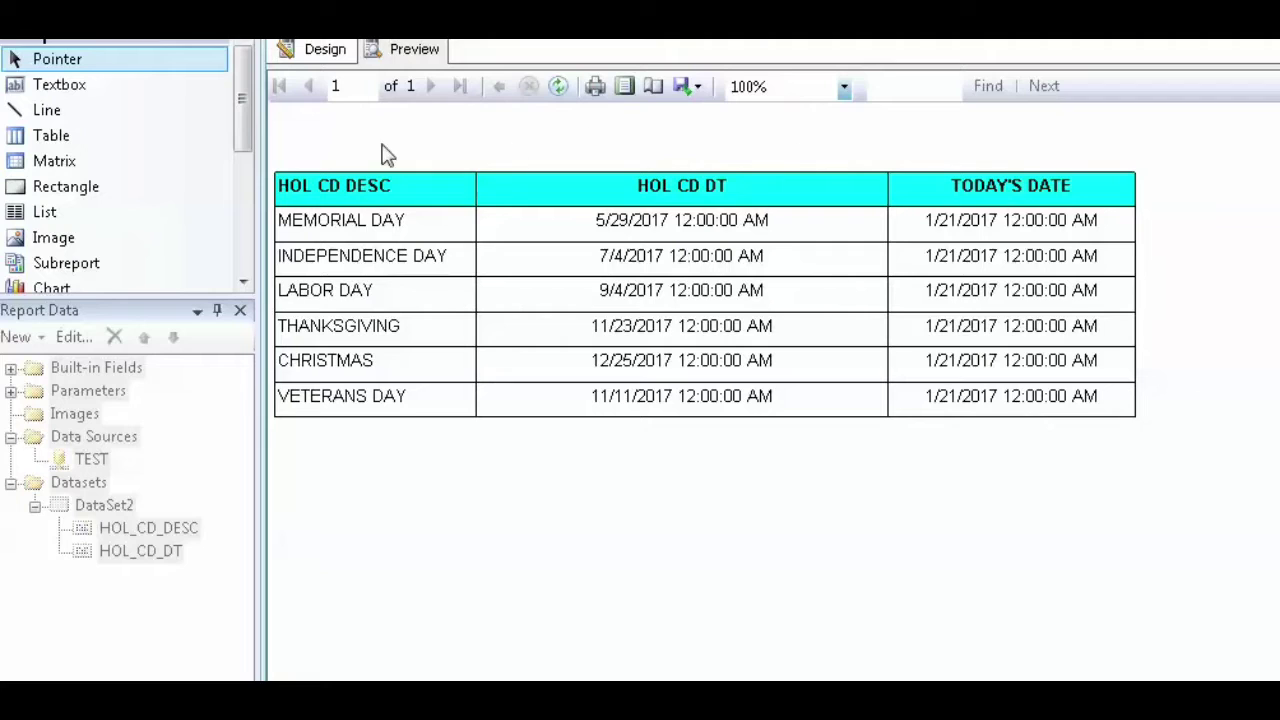
left_click(302, 50)
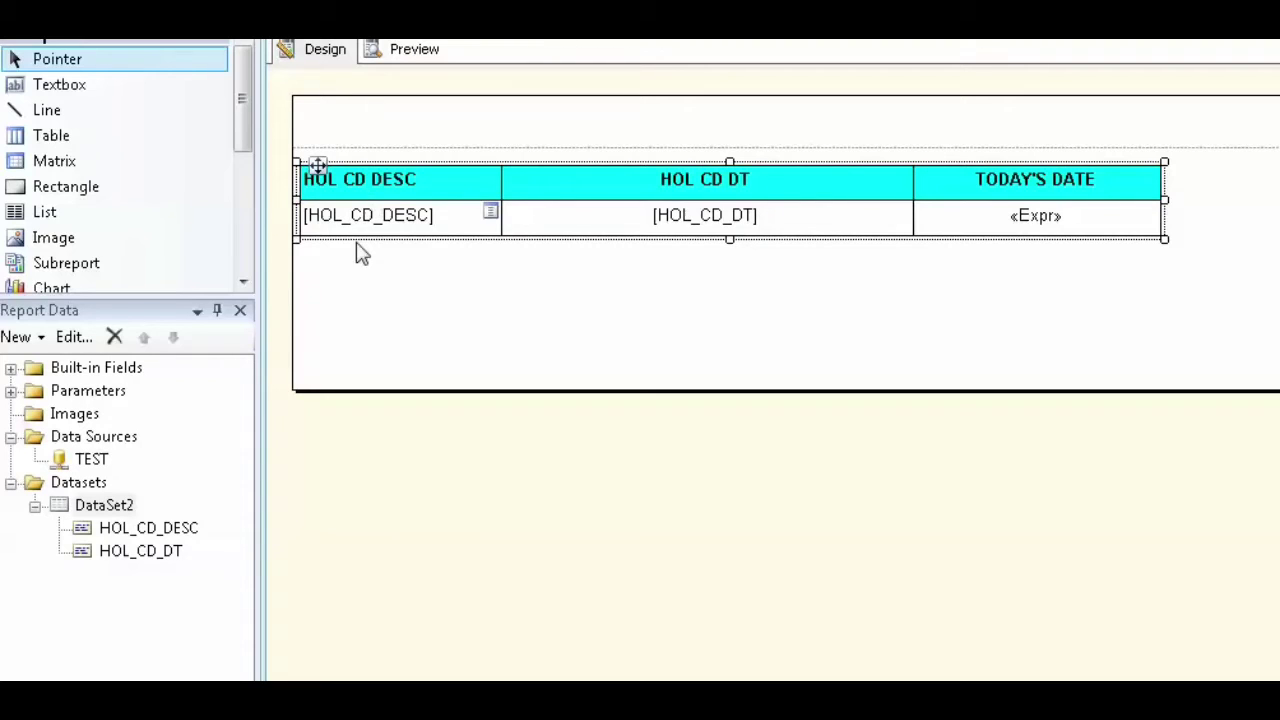
left_click(366, 290)
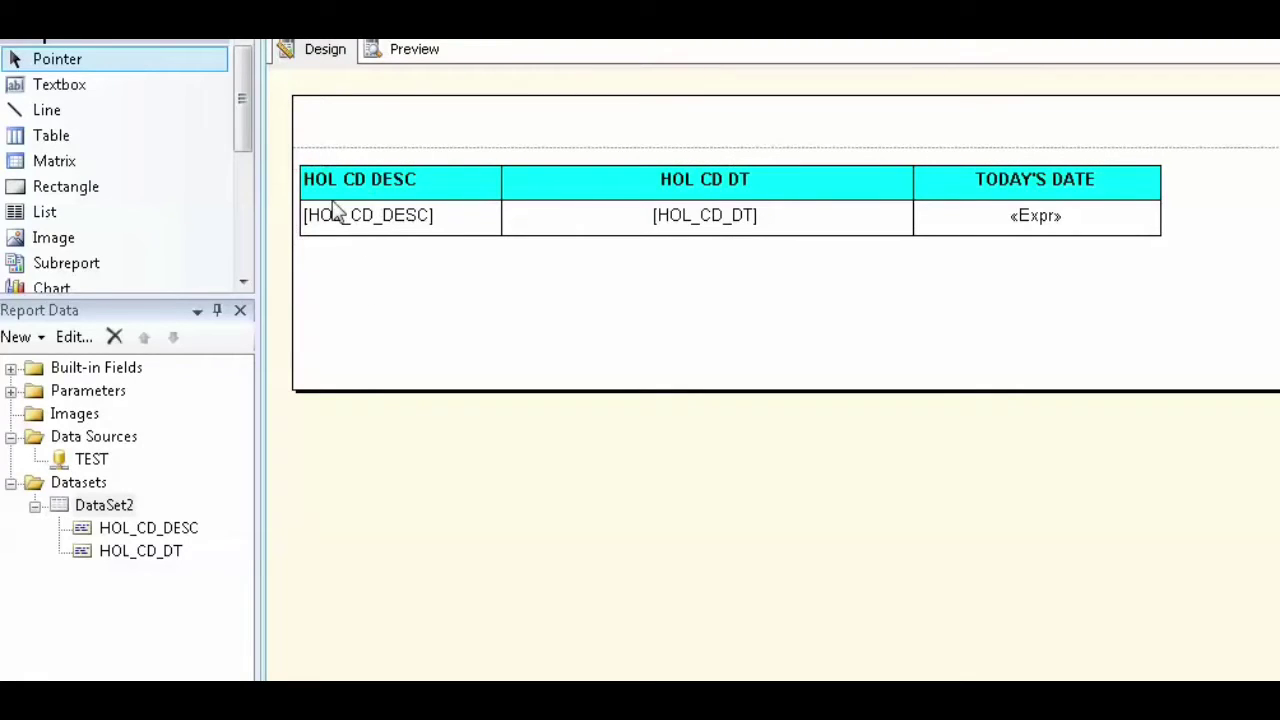
Add a DataSet2 filter condition with expression [HOL_CD_DT] and operator >.
right_click(121, 510)
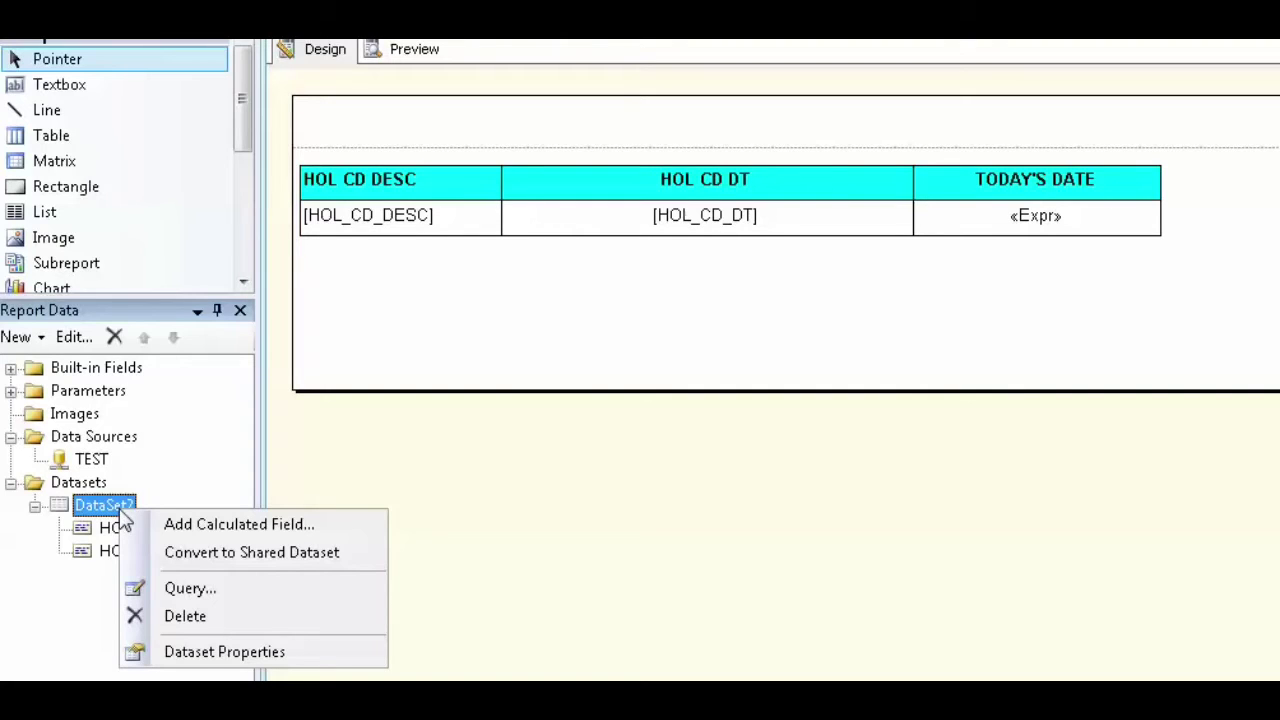
left_click(190, 652)
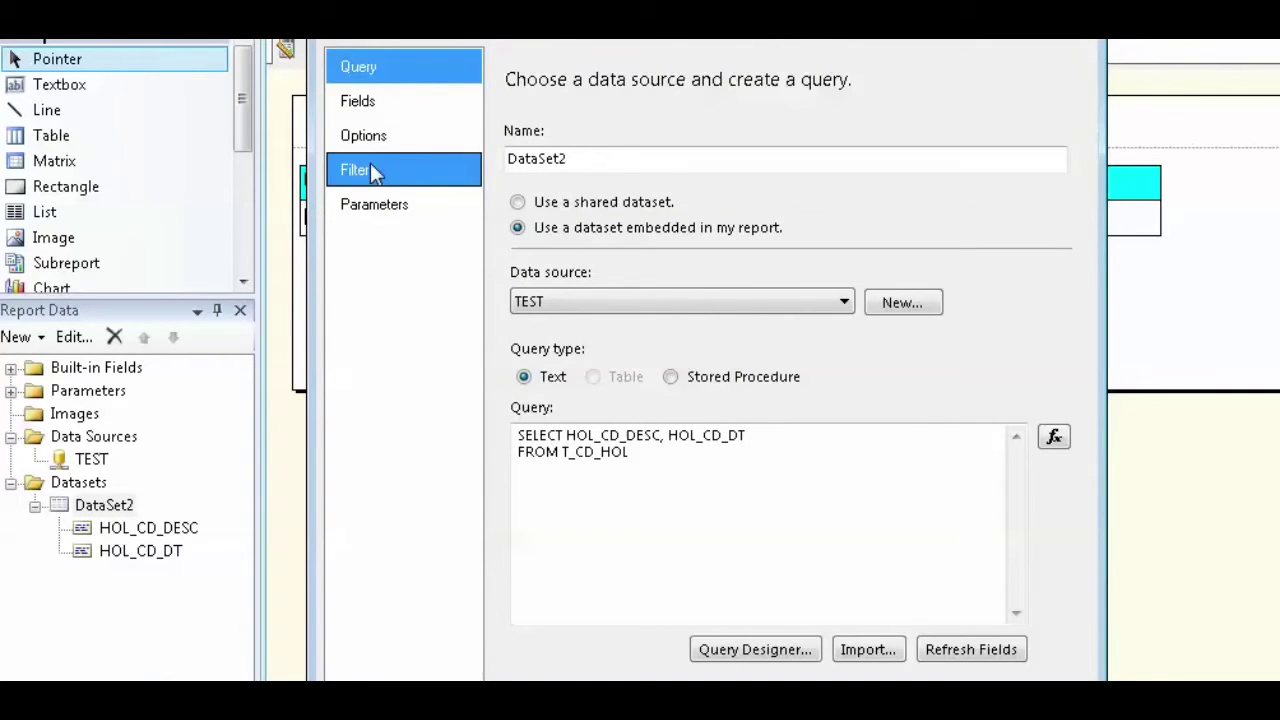
left_click(371, 168)
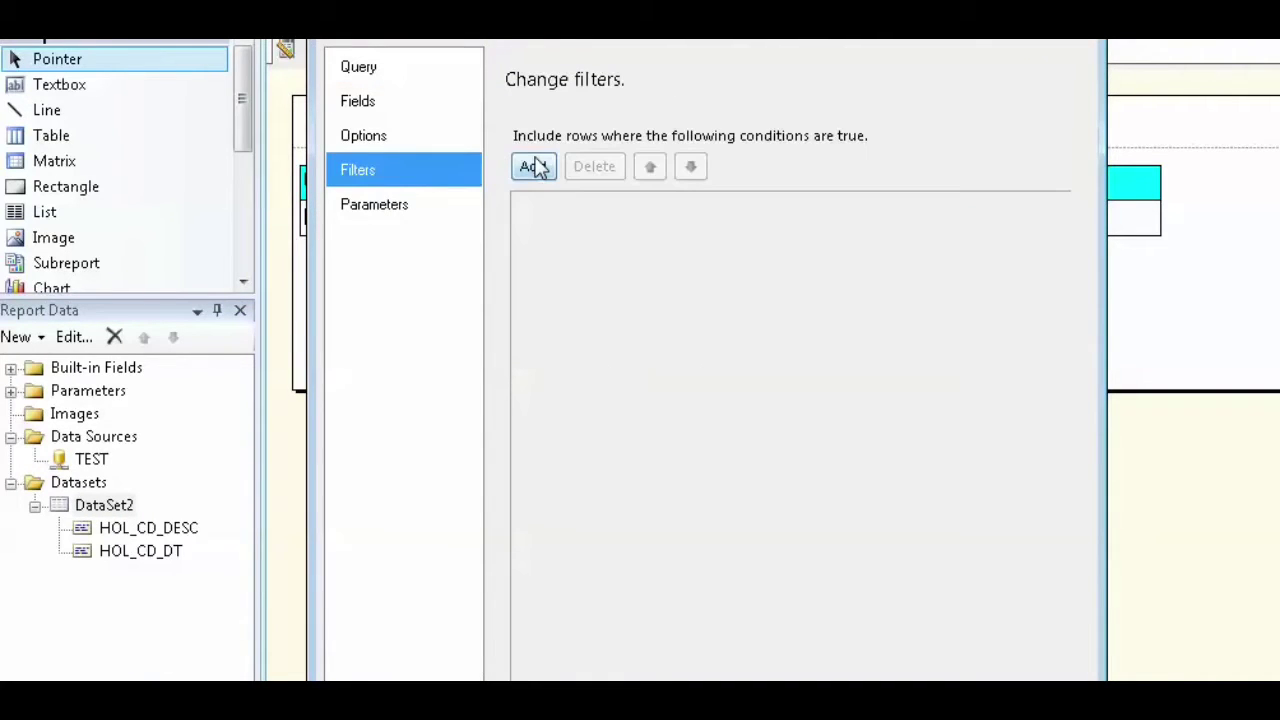
left_click(535, 166)
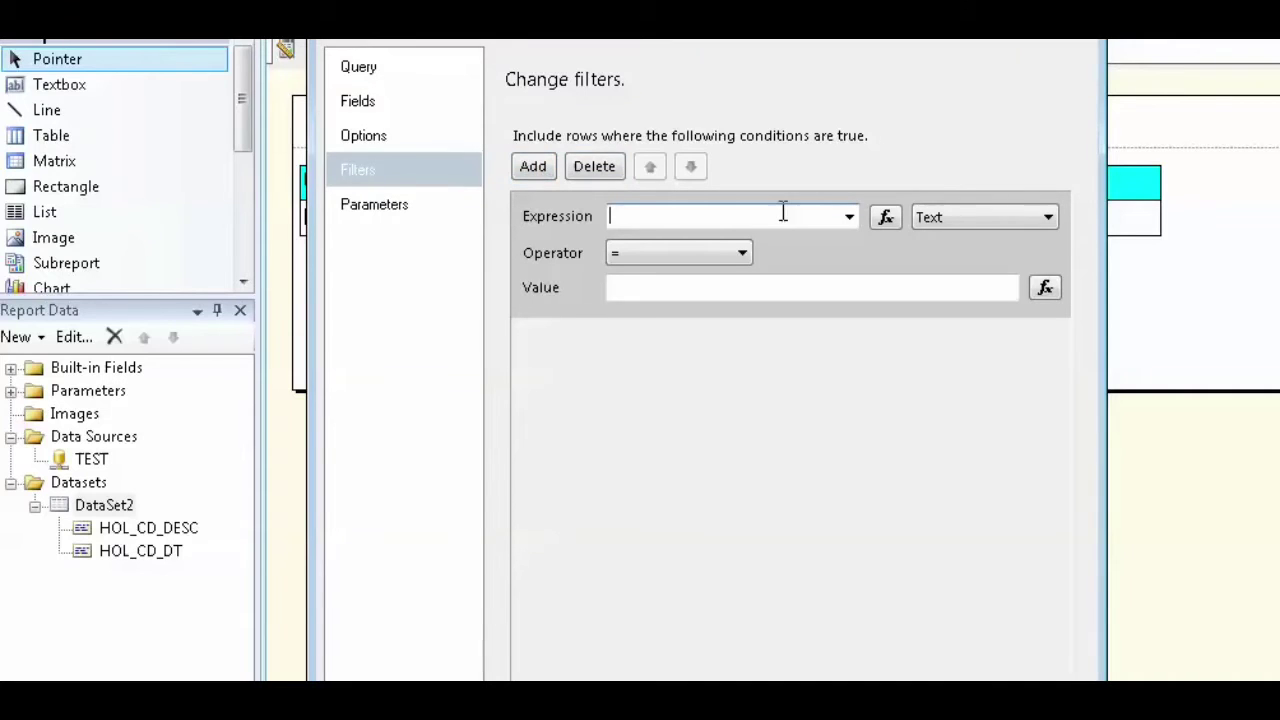
left_click(848, 216)
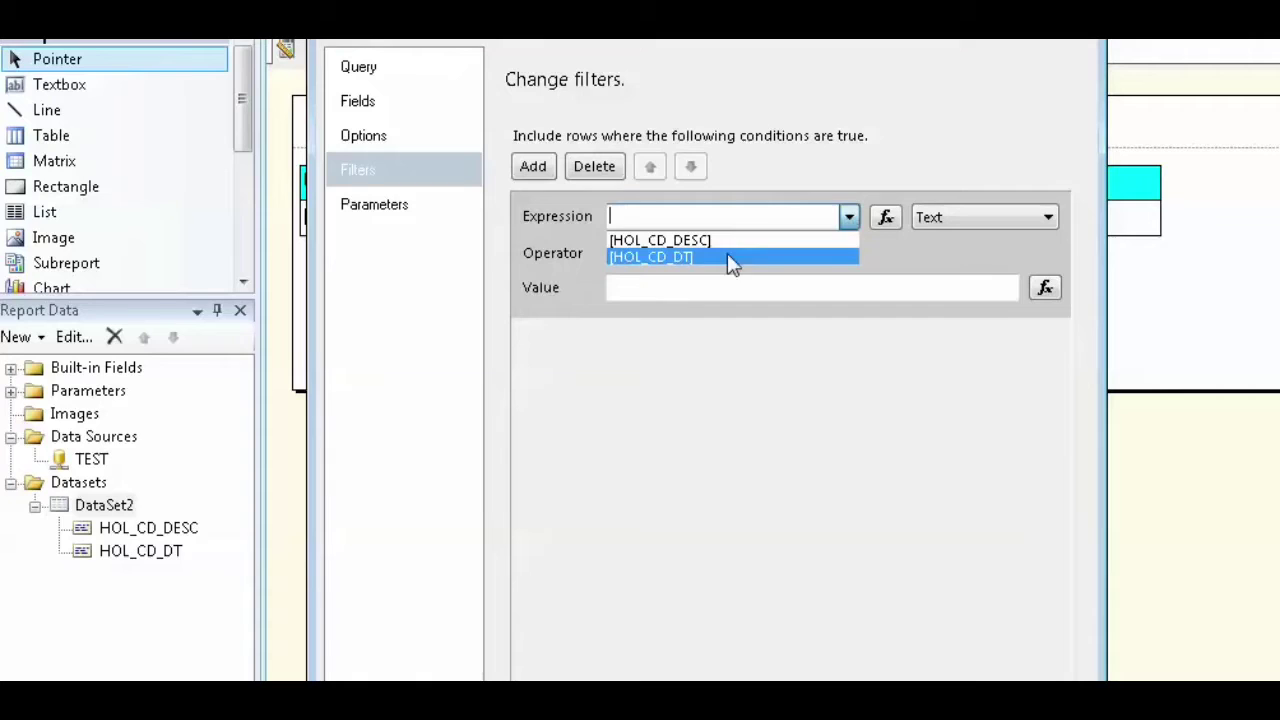
left_click(675, 257)
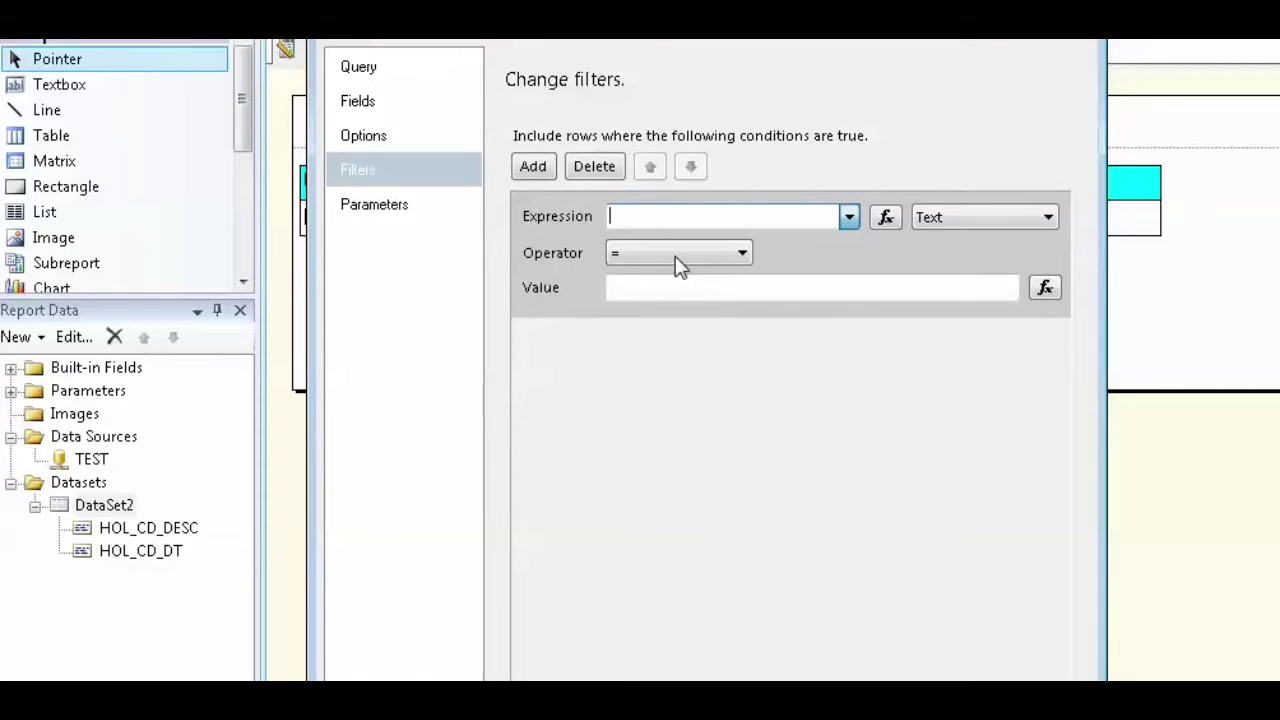
left_click(675, 256)
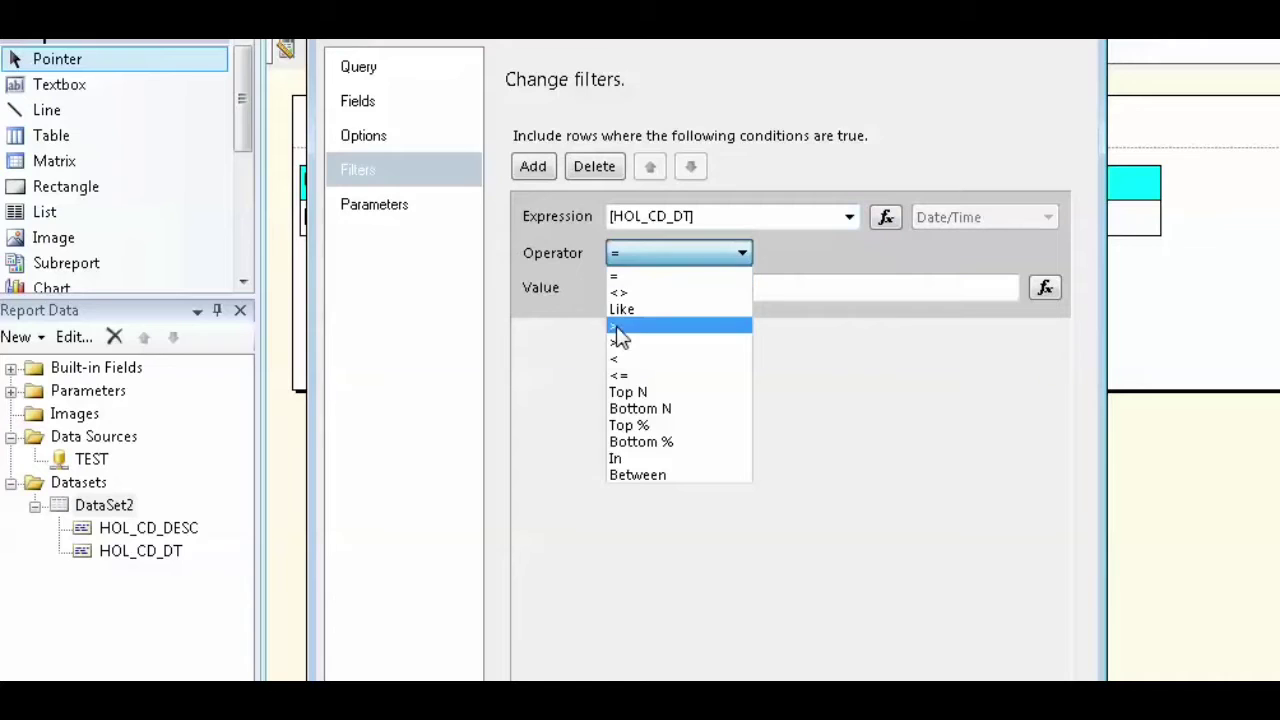
left_click(620, 328)
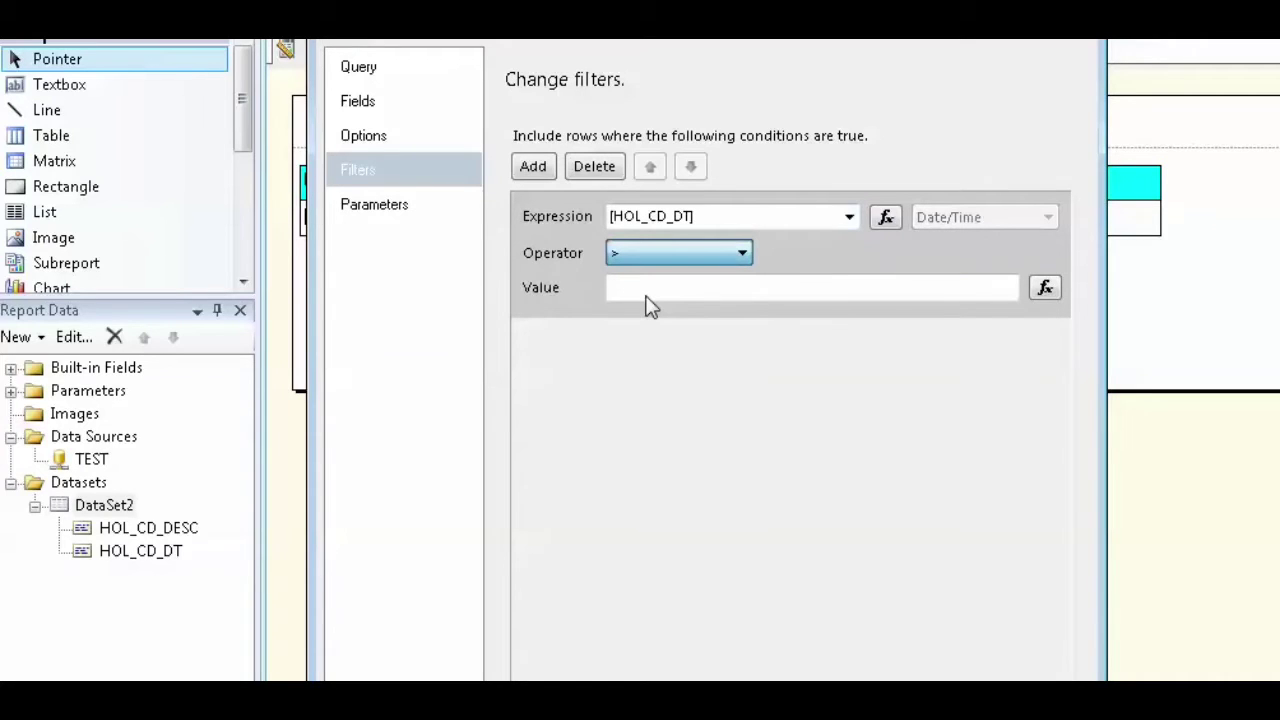
left_click(645, 295)
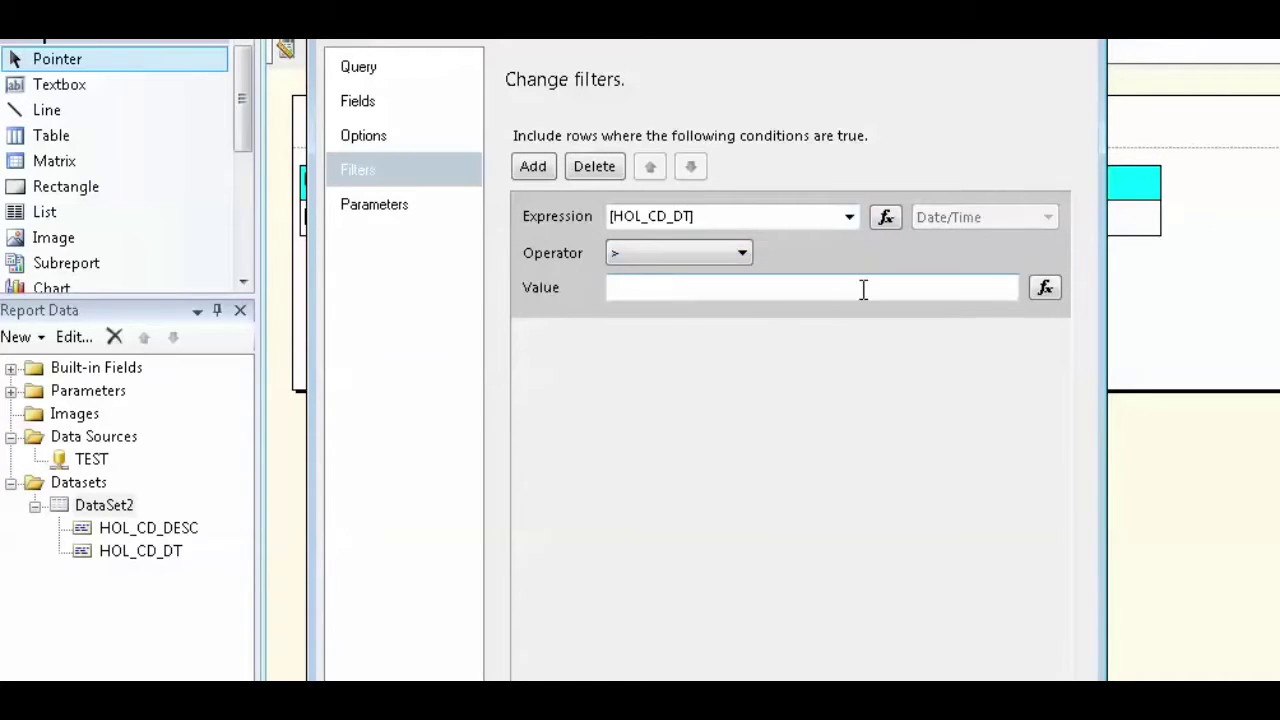
Set the HOL_CD_DT filter value to =Today() and close Dataset Properties.
left_click(1045, 288)
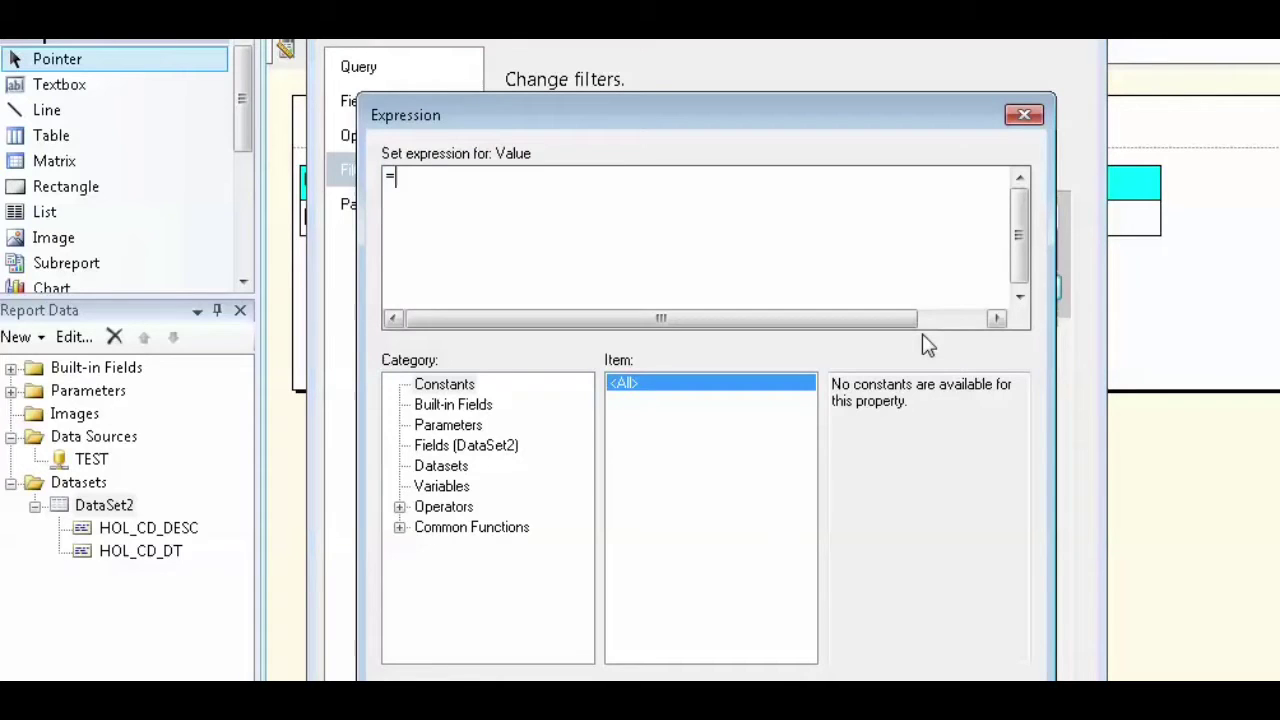
left_click(399, 527)
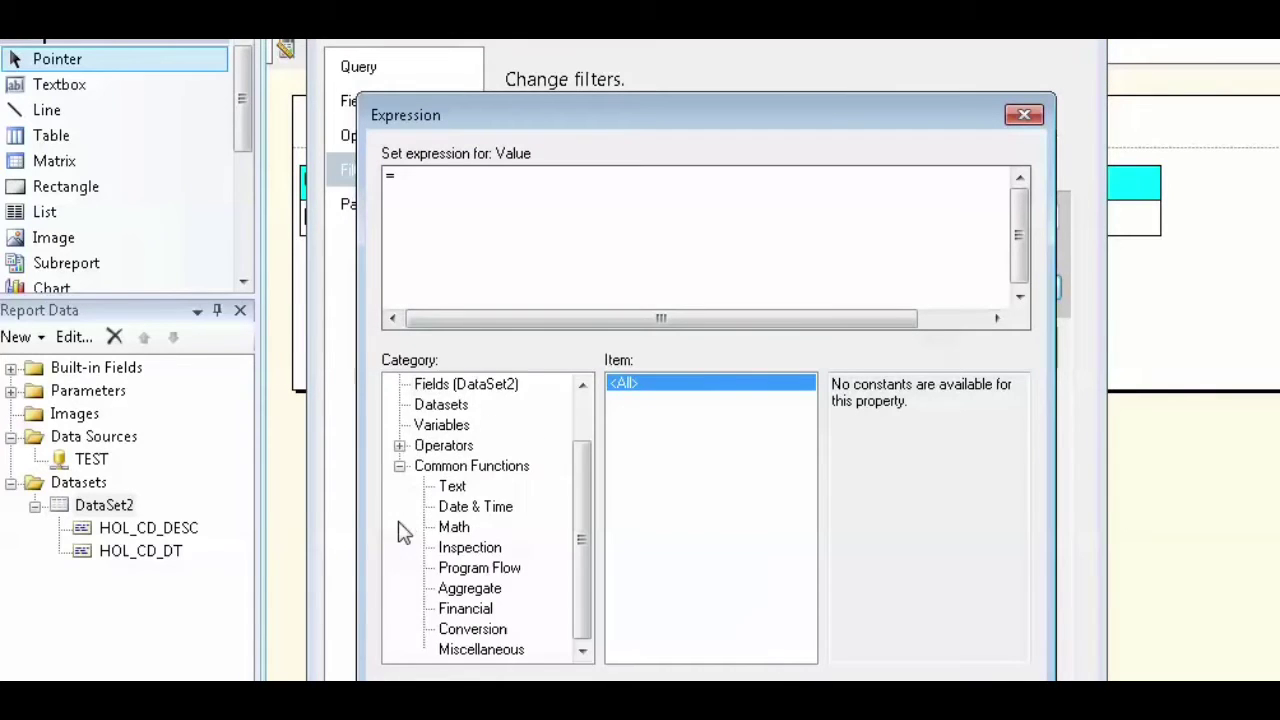
left_click(490, 508)
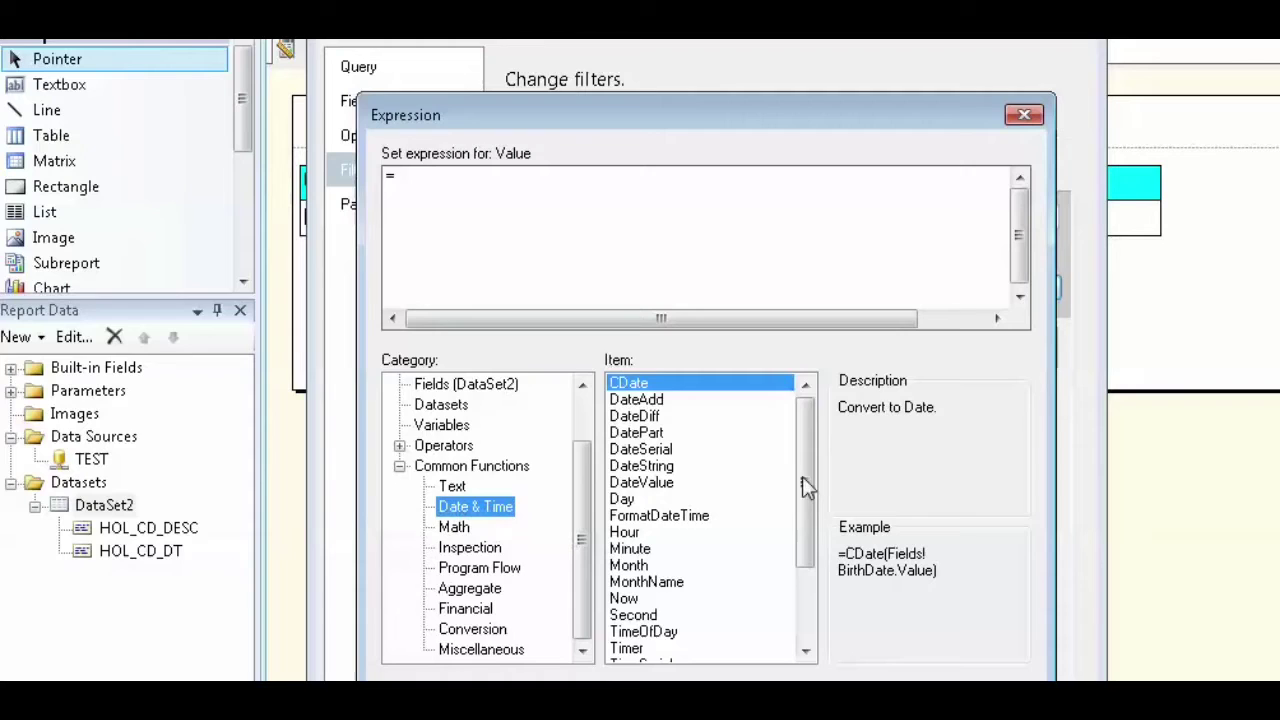
left_click_drag(811, 485, 810, 555)
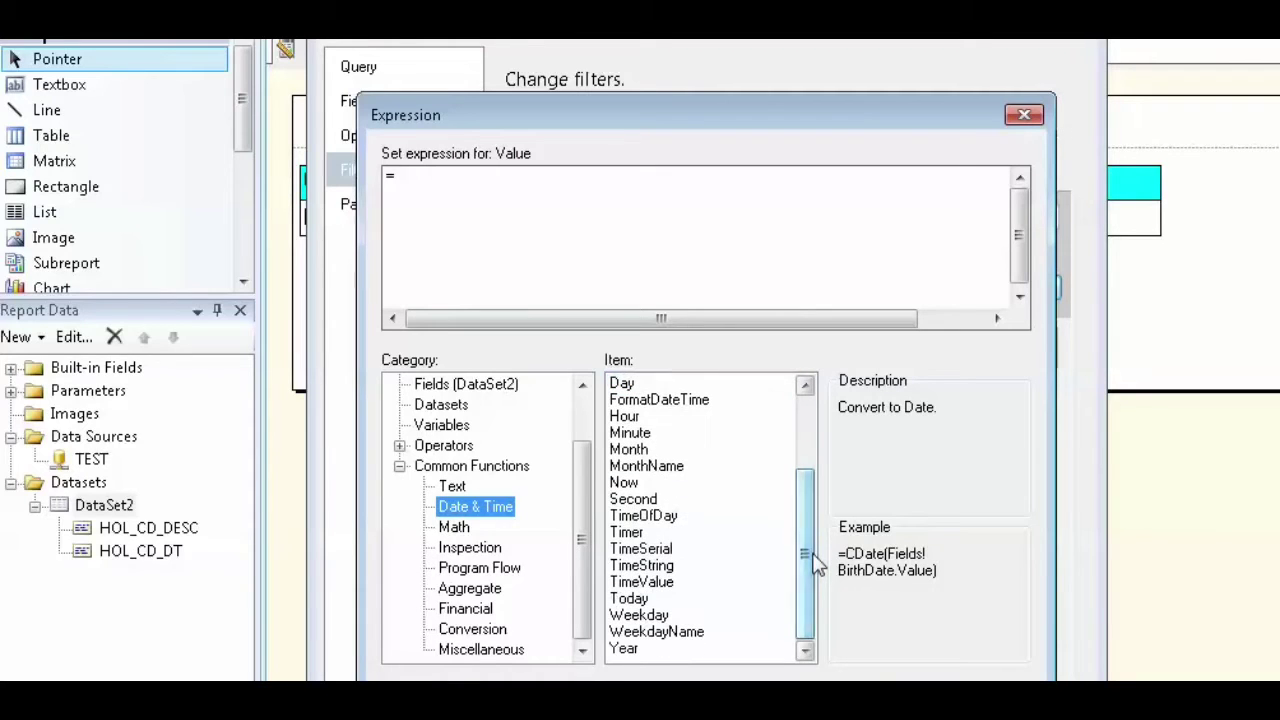
double_click(646, 600)
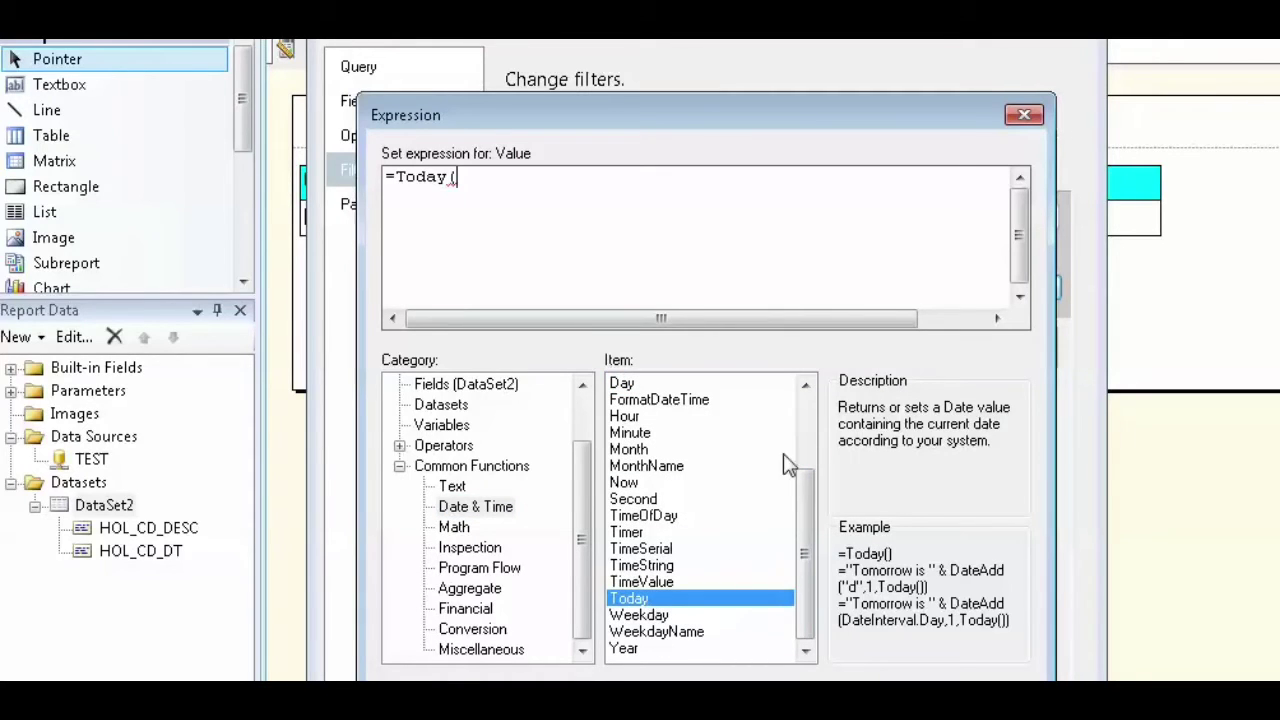
type(")")
key("Return")
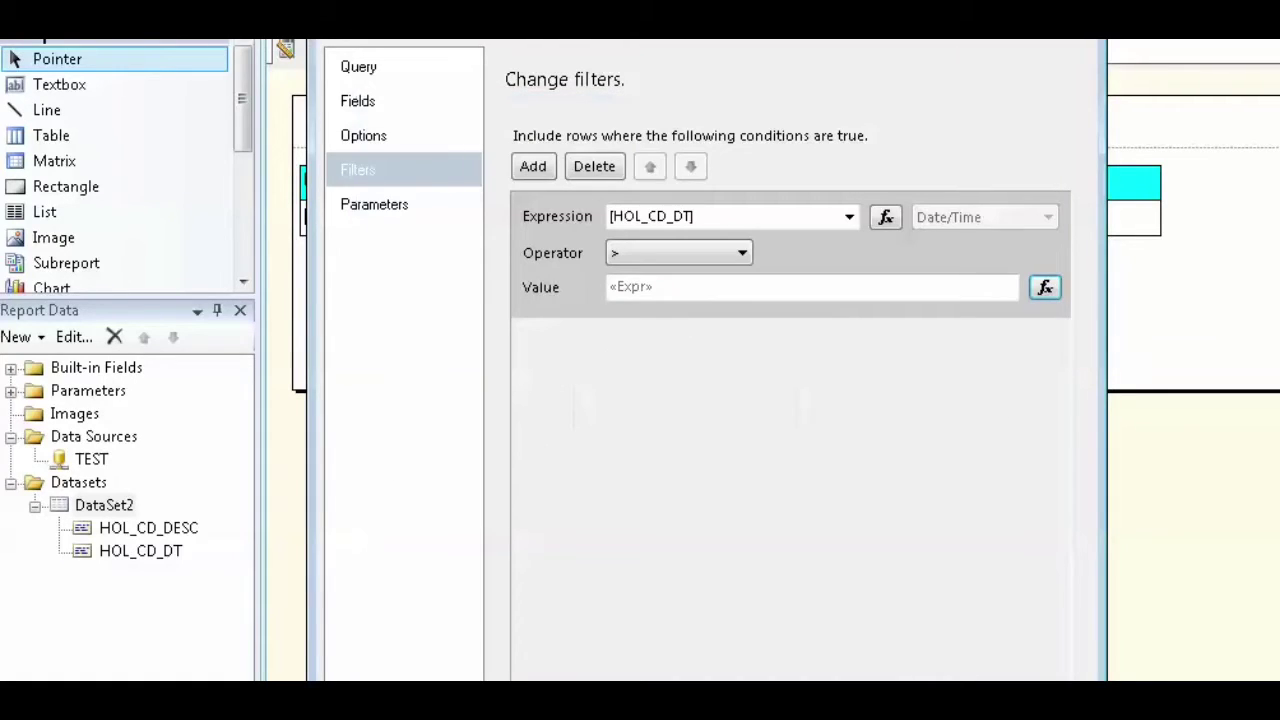
key("Return")
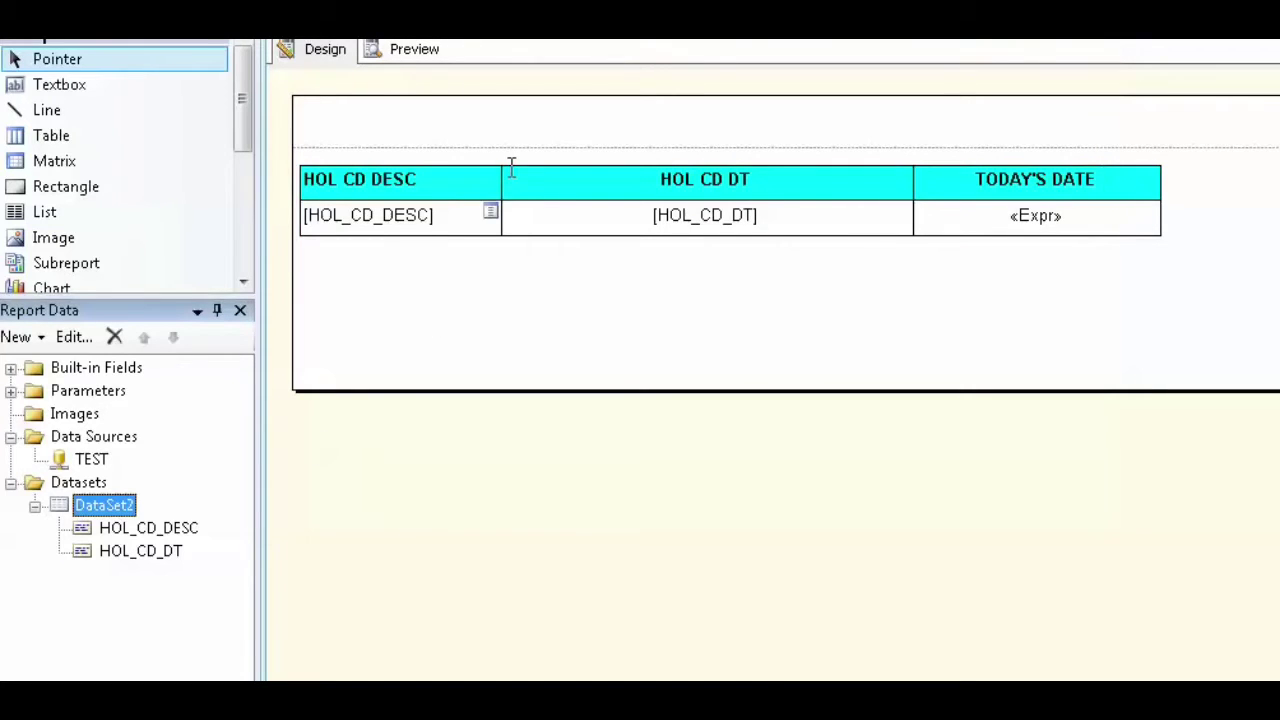
left_click(414, 49)
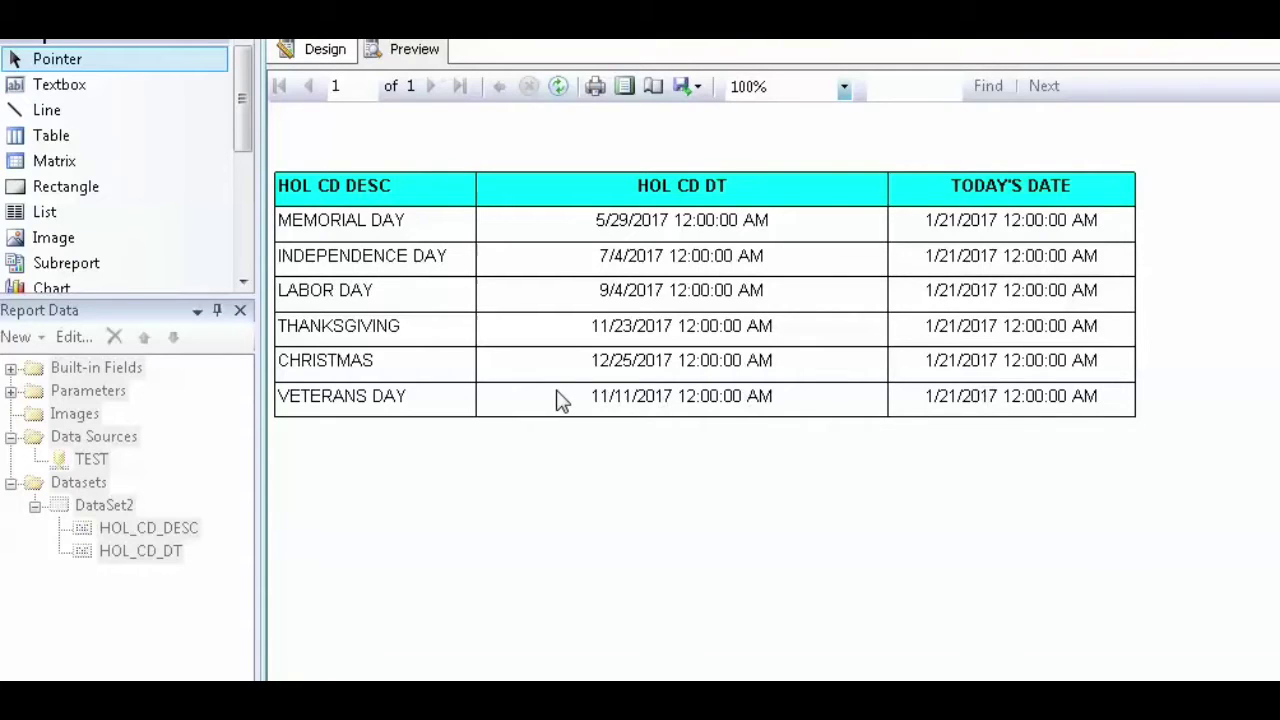
left_click(309, 62)
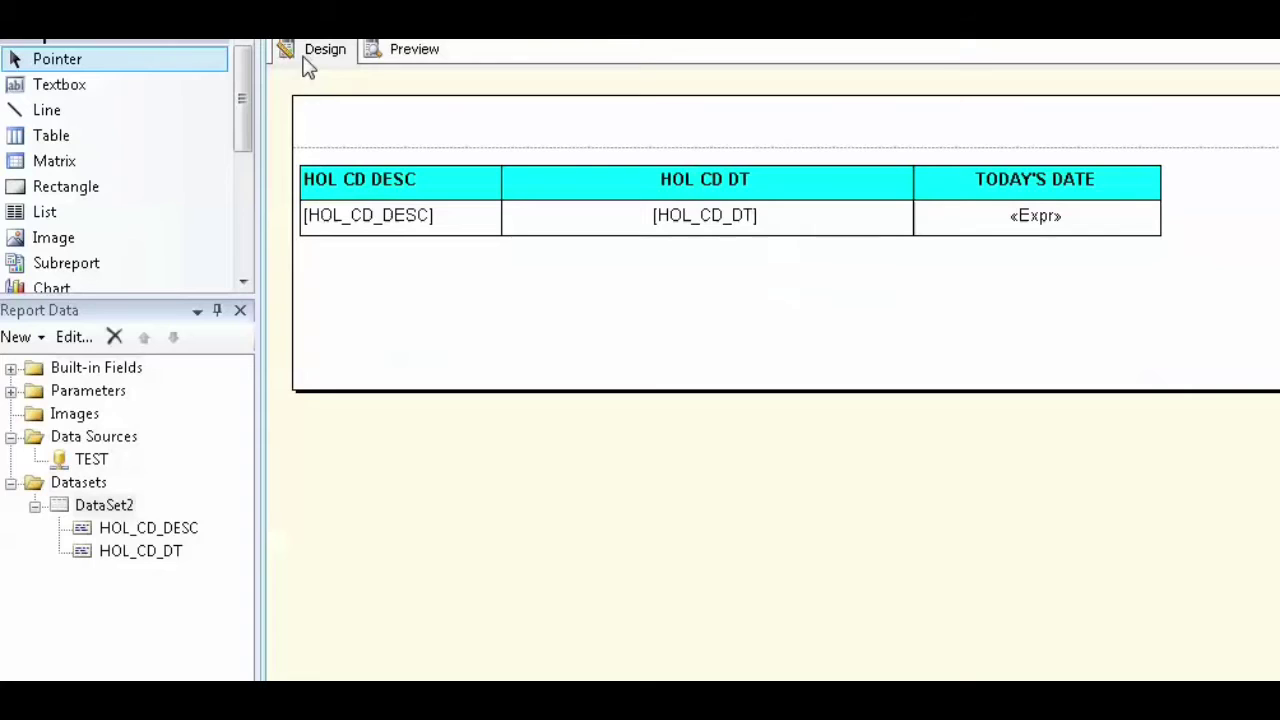
Try and then remove a WHERE HOL_CD_DT > SYSDATE clause, keeping the DataSet2 filter instead.
right_click(115, 505)
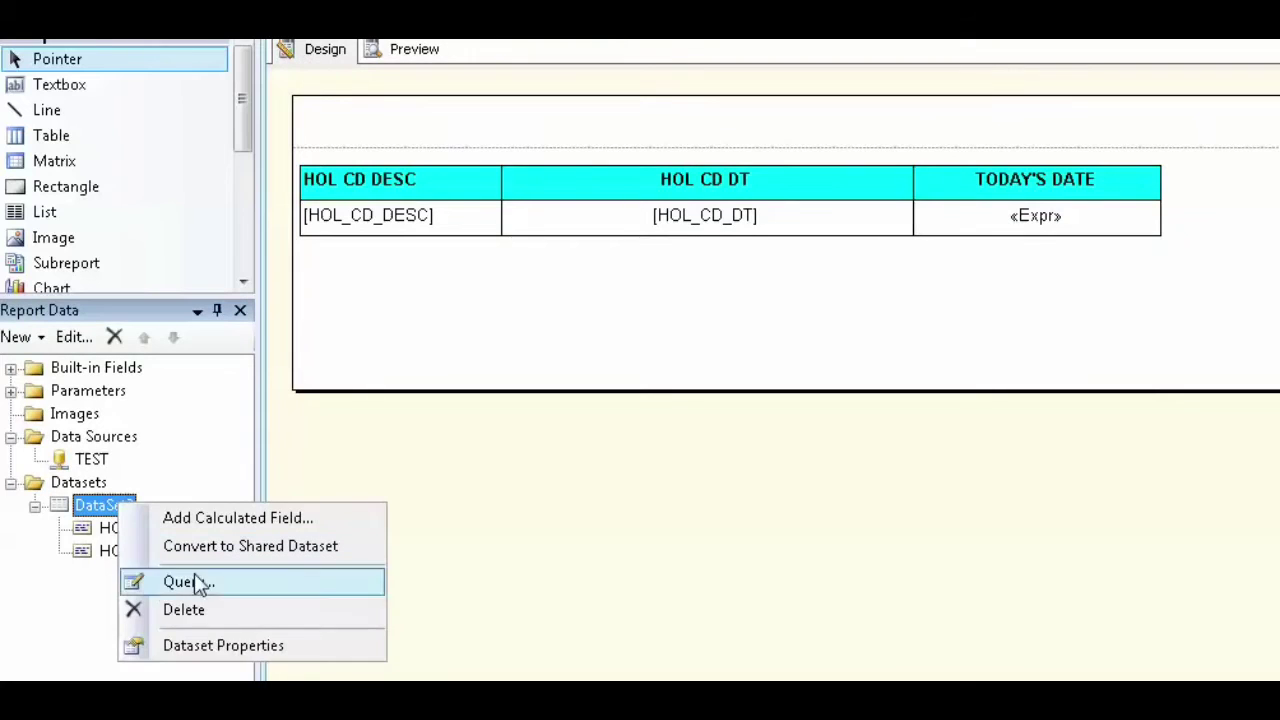
left_click(378, 585)
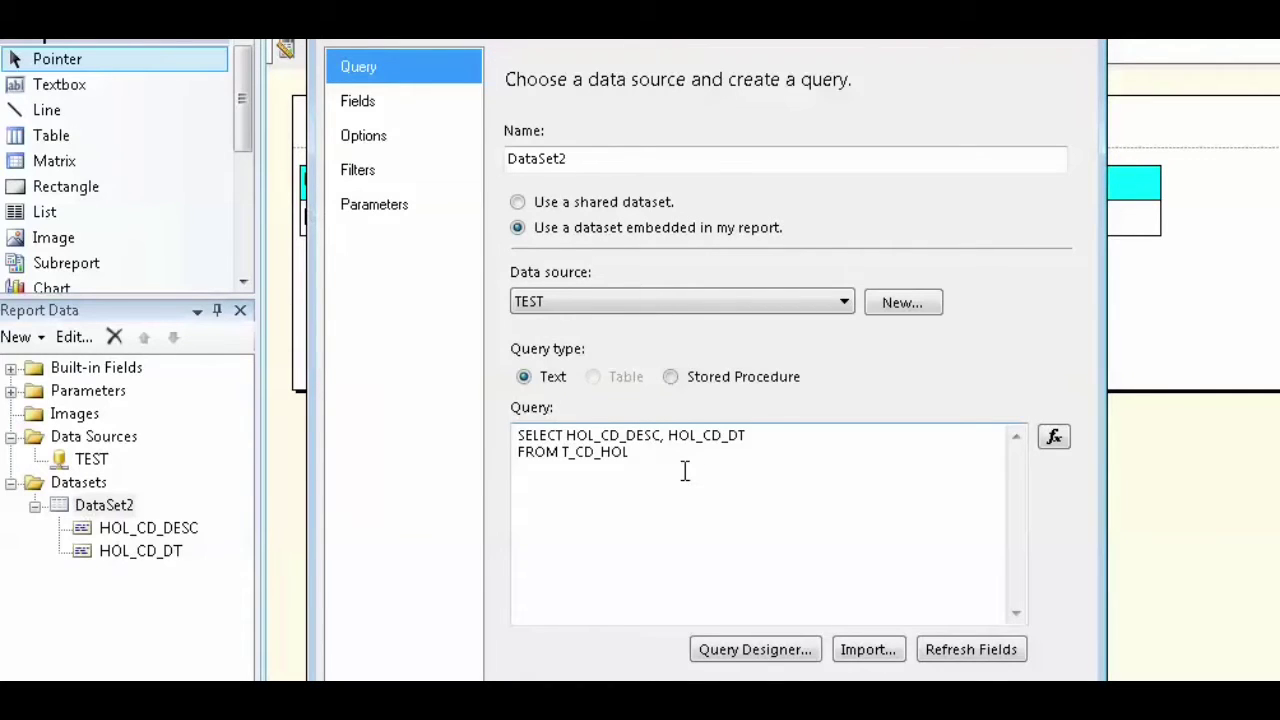
left_click(689, 462)
key("Return")
type("WHE")
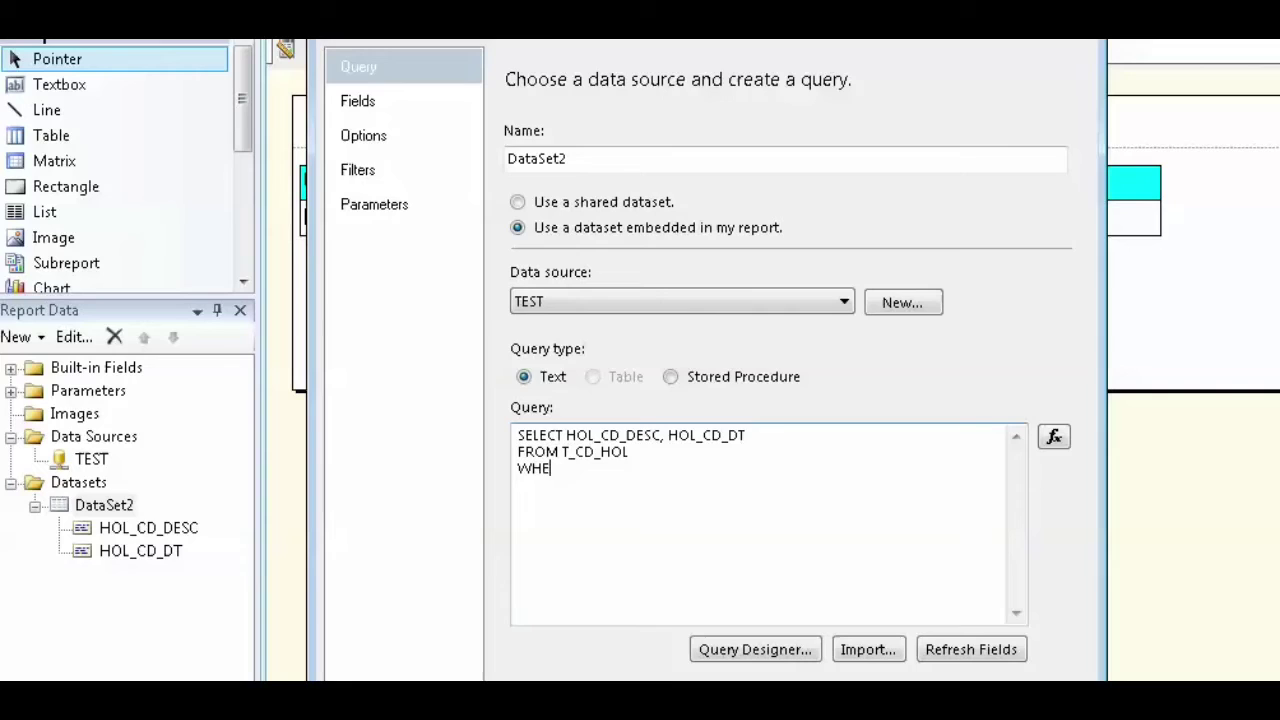
type("RE HOL_CD_DT > SYSDAY")
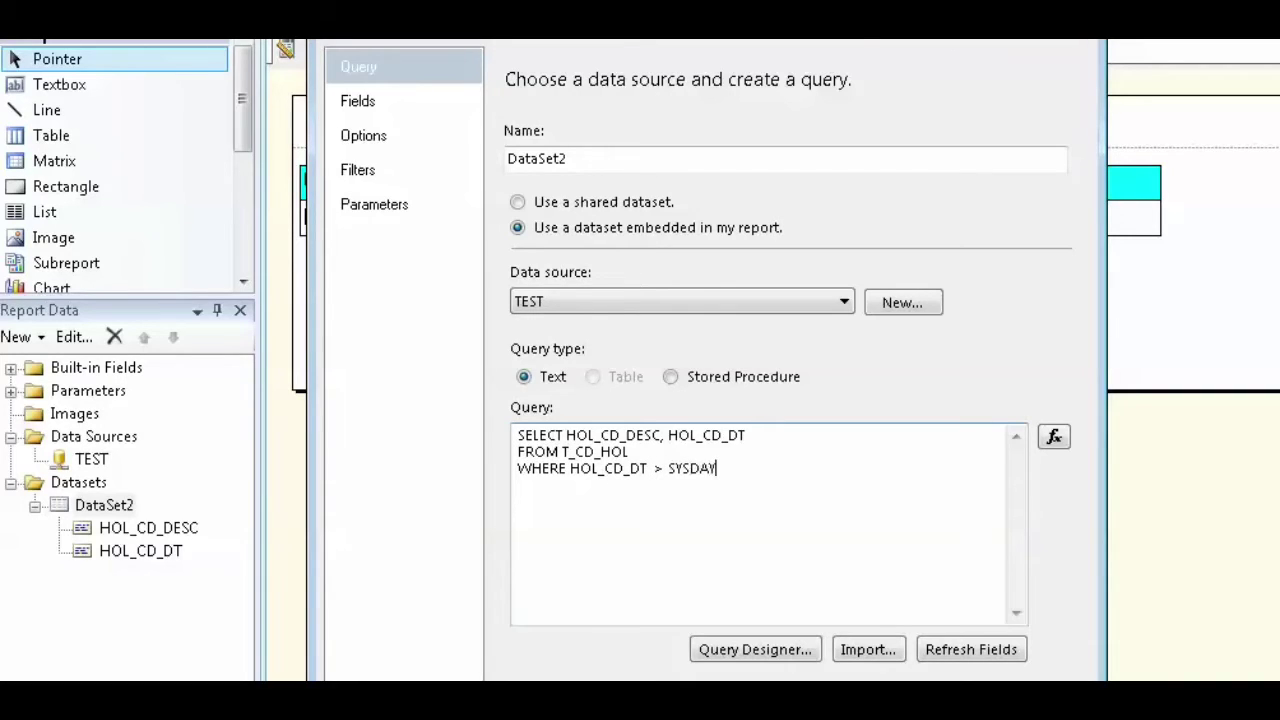
key("BackSpace")
type("TE")
left_click_drag(736, 468, 512, 470)
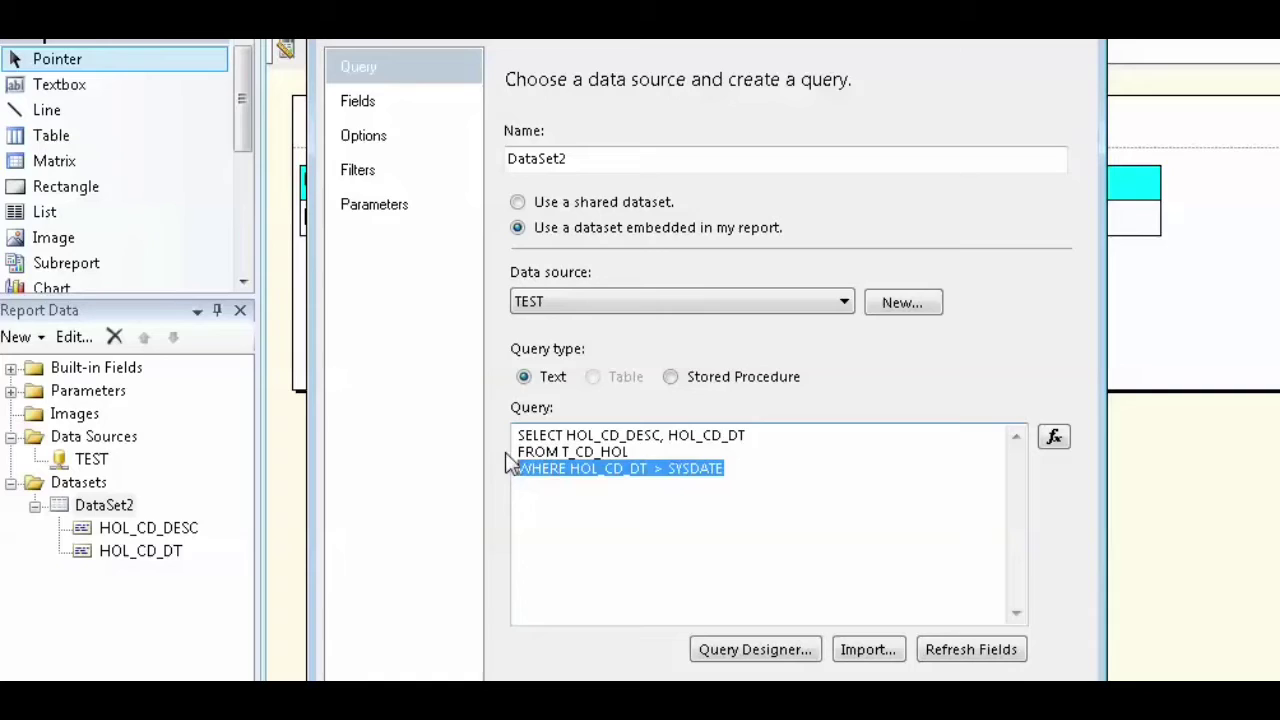
key("Delete")
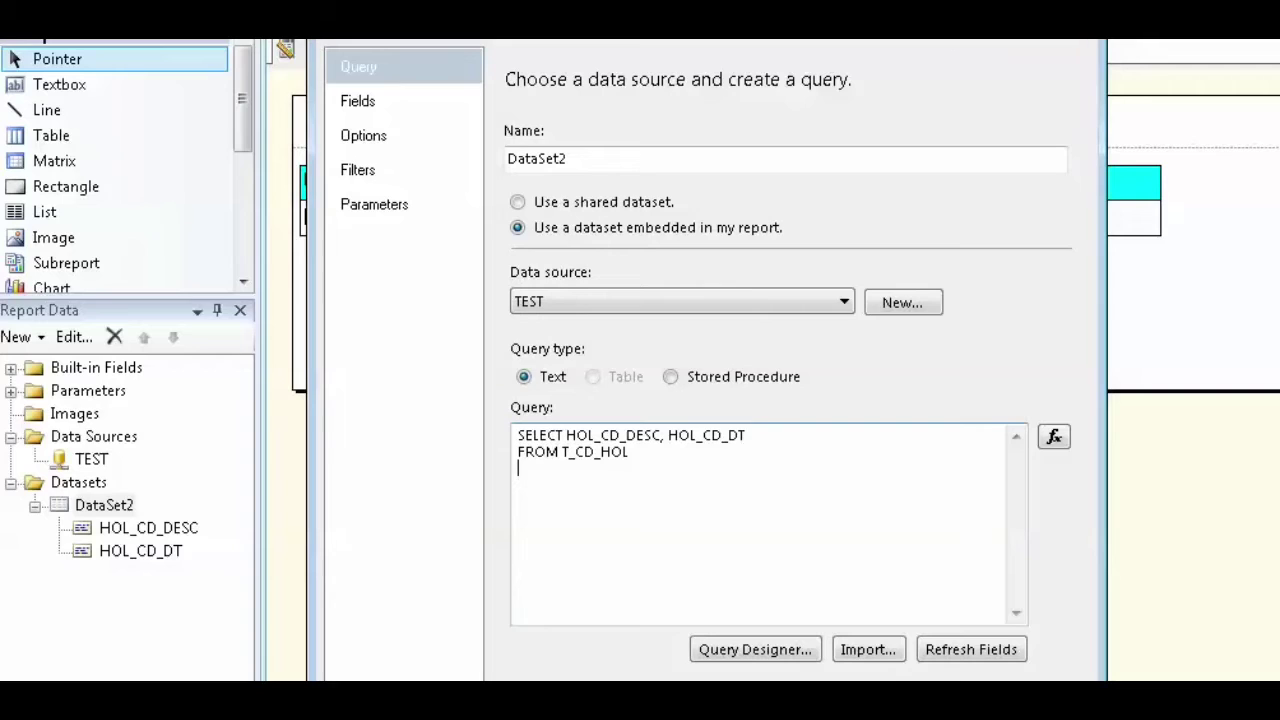
left_click(362, 180)
key("Return")
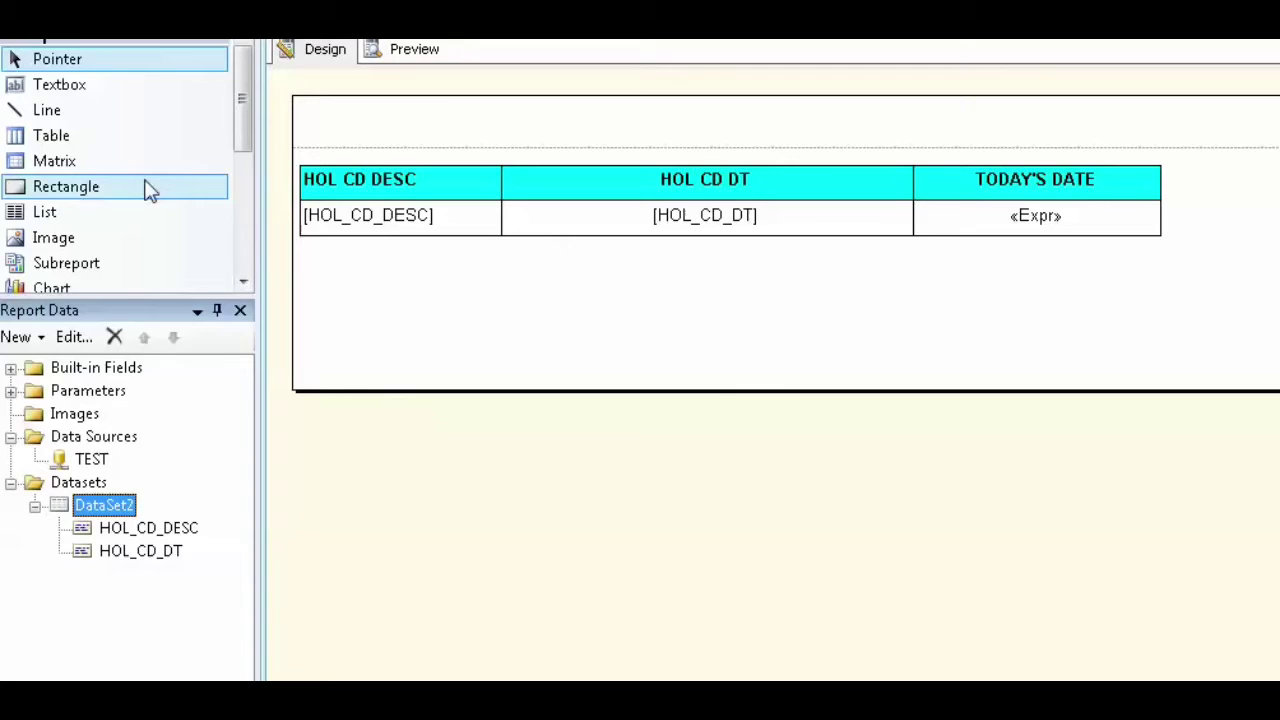
Draw a table below the first and bind HOL_CD_DESC and HOL_CD_DT to its first two columns.
left_click(58, 137)
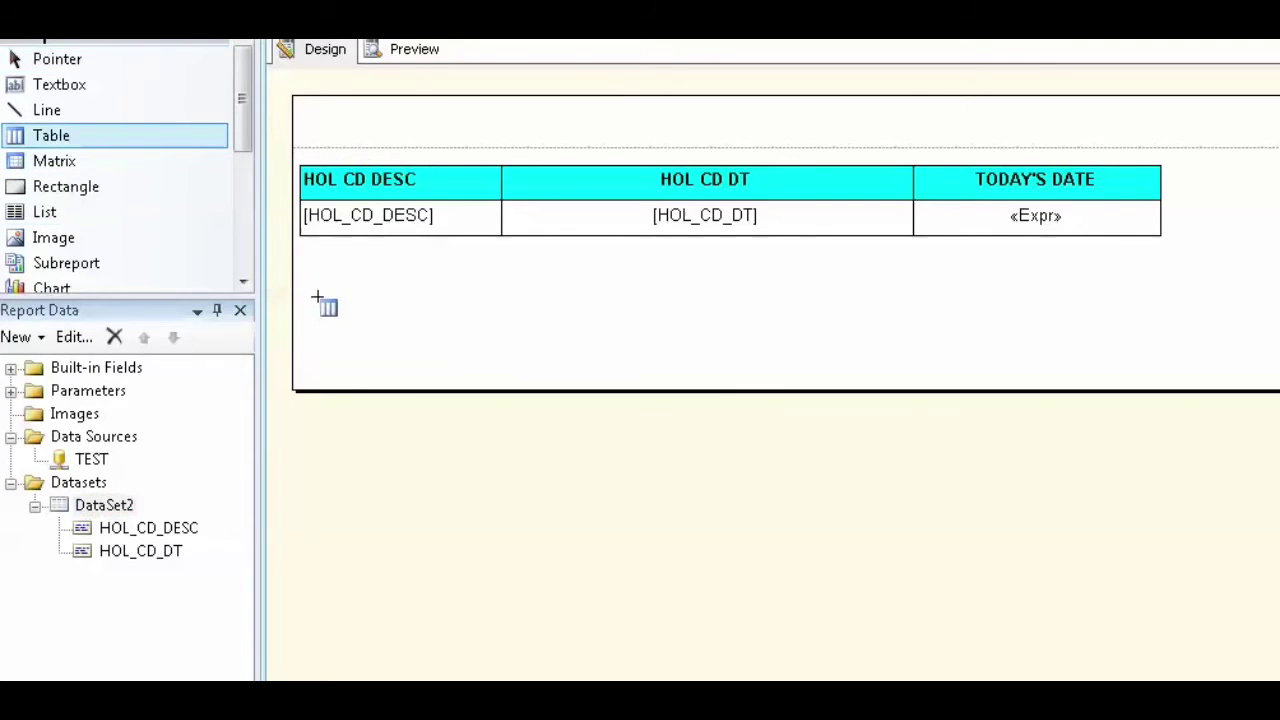
left_click_drag(307, 268, 830, 331)
left_click(117, 506)
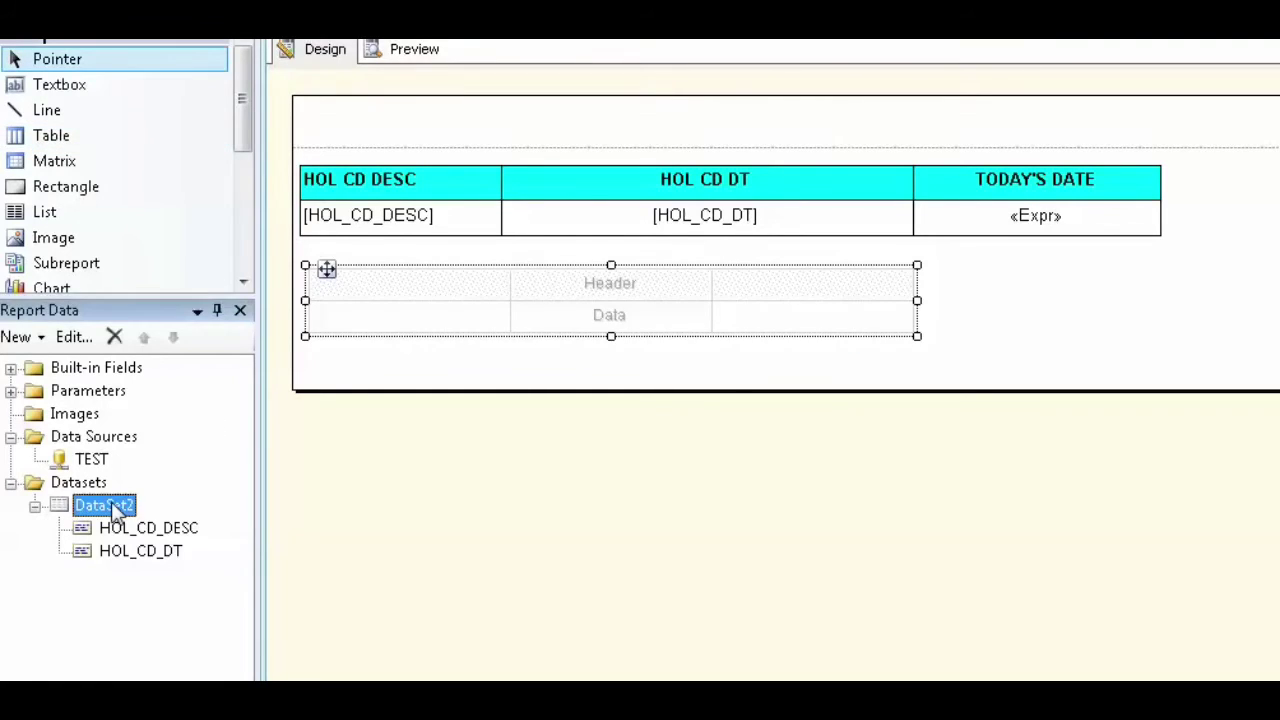
left_click_drag(197, 531, 352, 320)
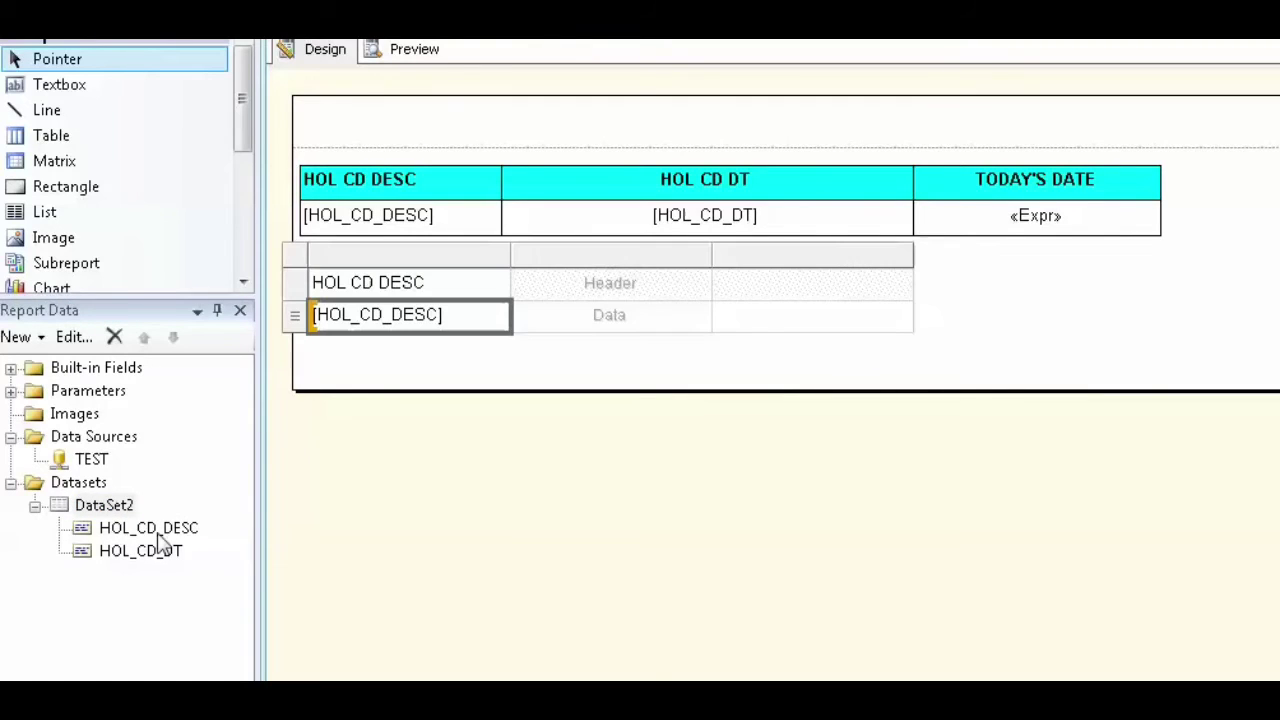
left_click_drag(150, 550, 600, 315)
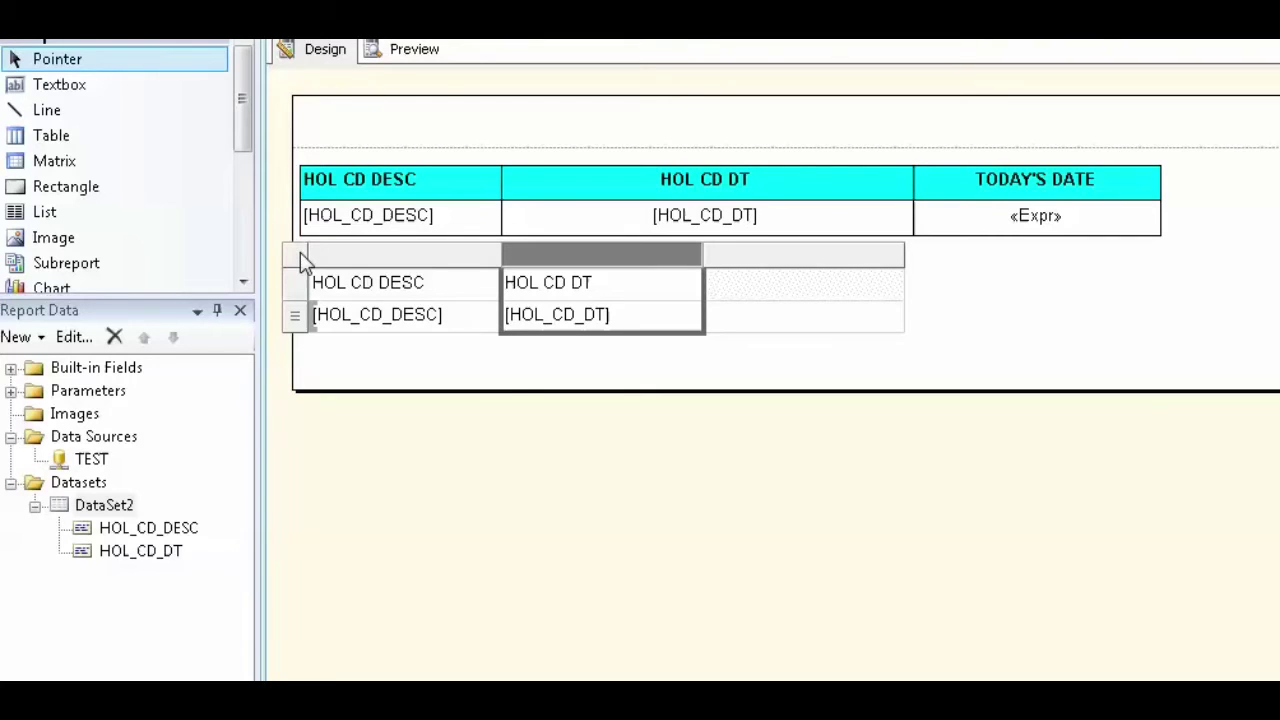
Add a tablix filter on the second table: [HOL_CD_DT] with operator <.
right_click(303, 258)
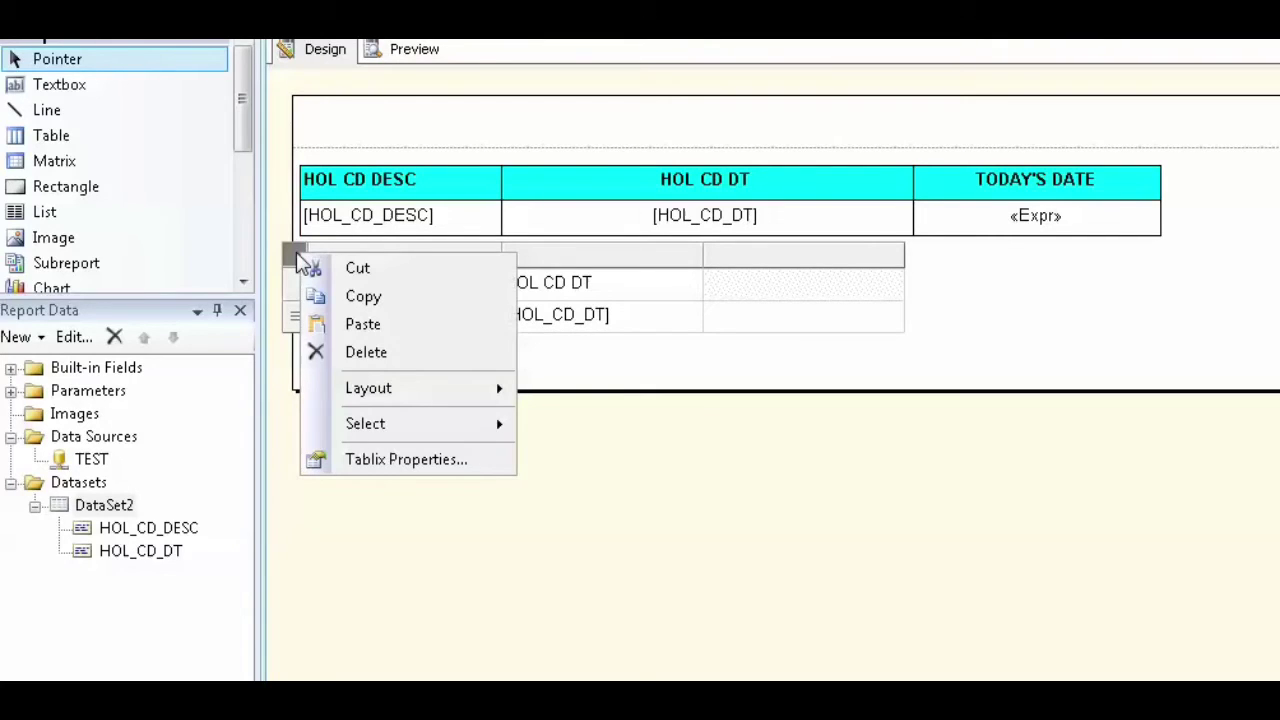
left_click(381, 460)
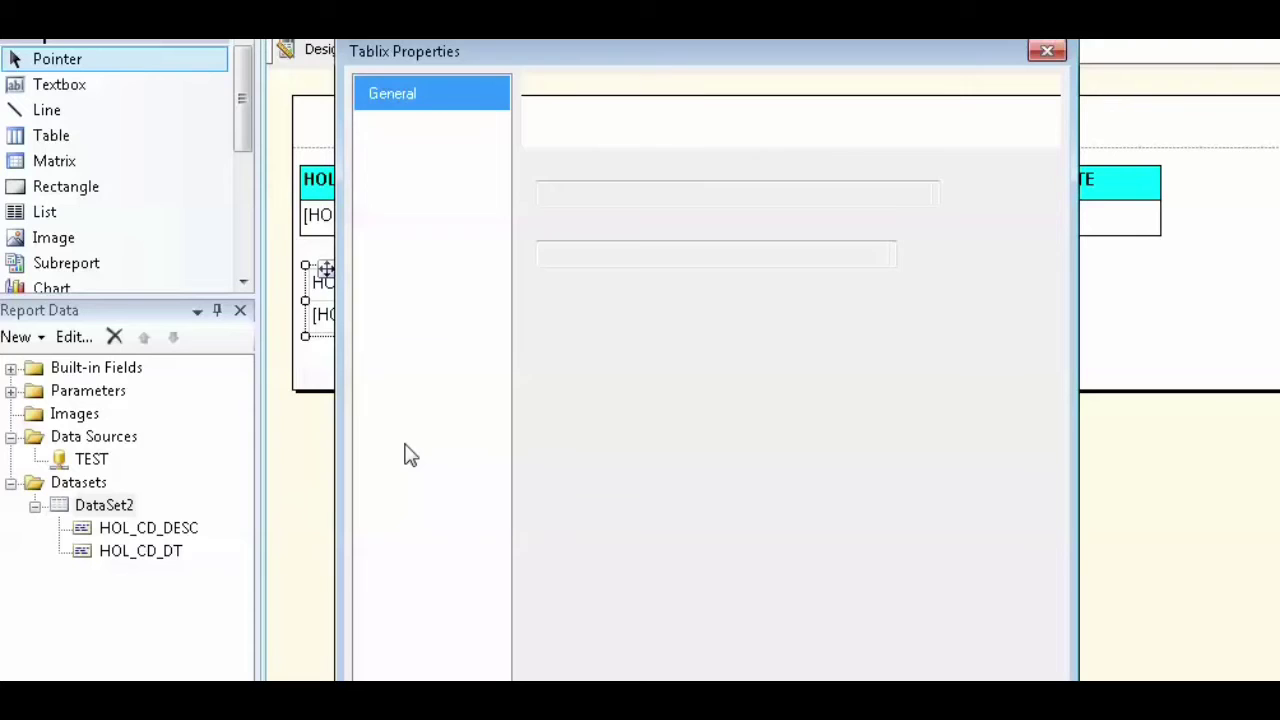
left_click(388, 162)
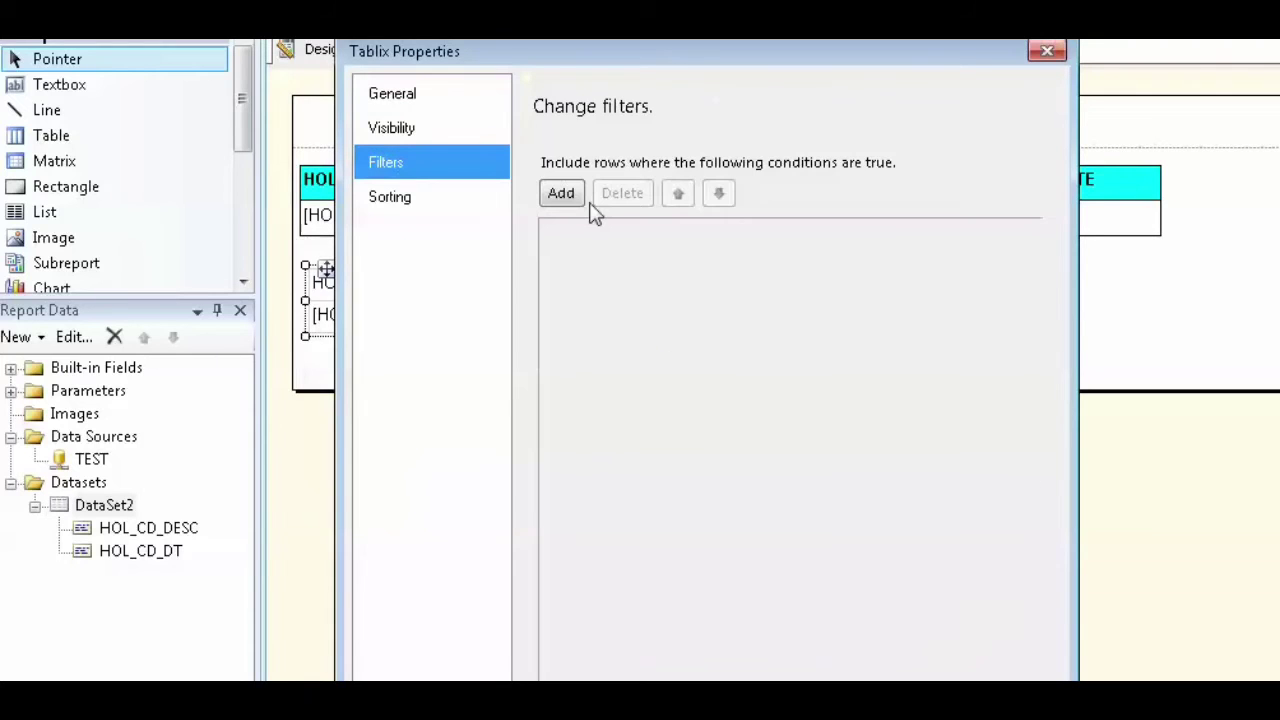
left_click(562, 194)
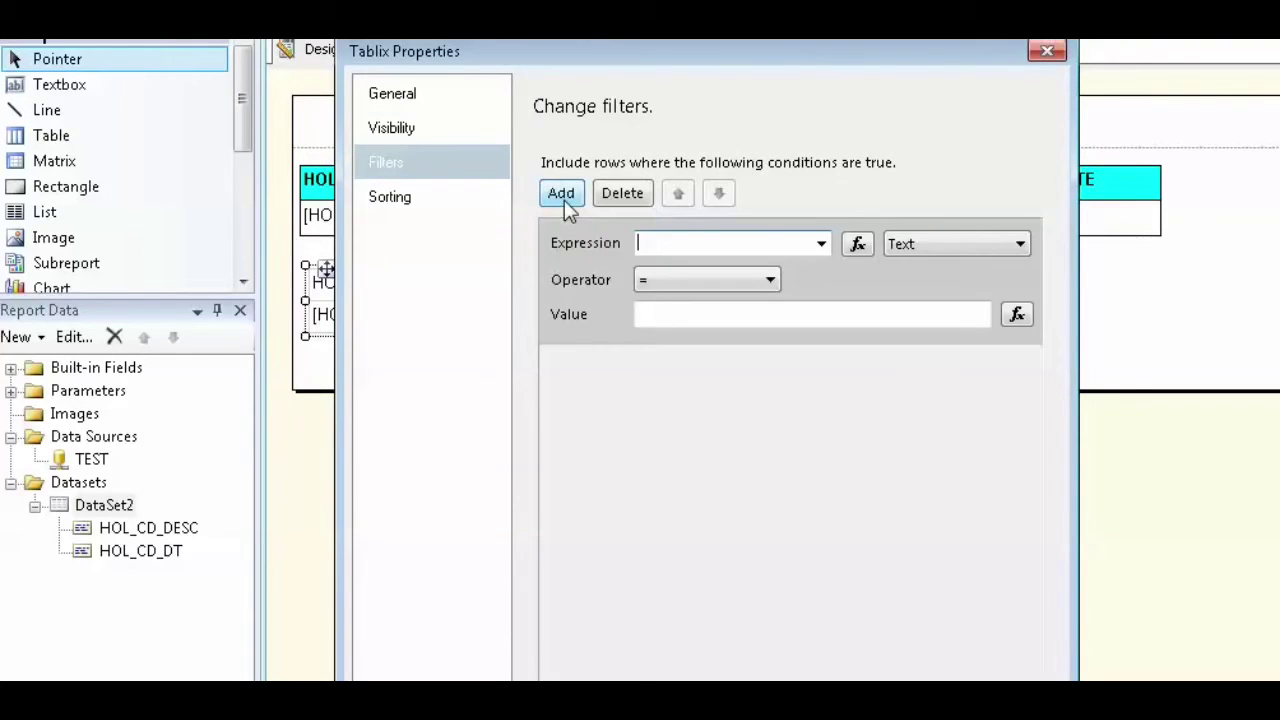
left_click(822, 245)
left_click(710, 285)
left_click(704, 280)
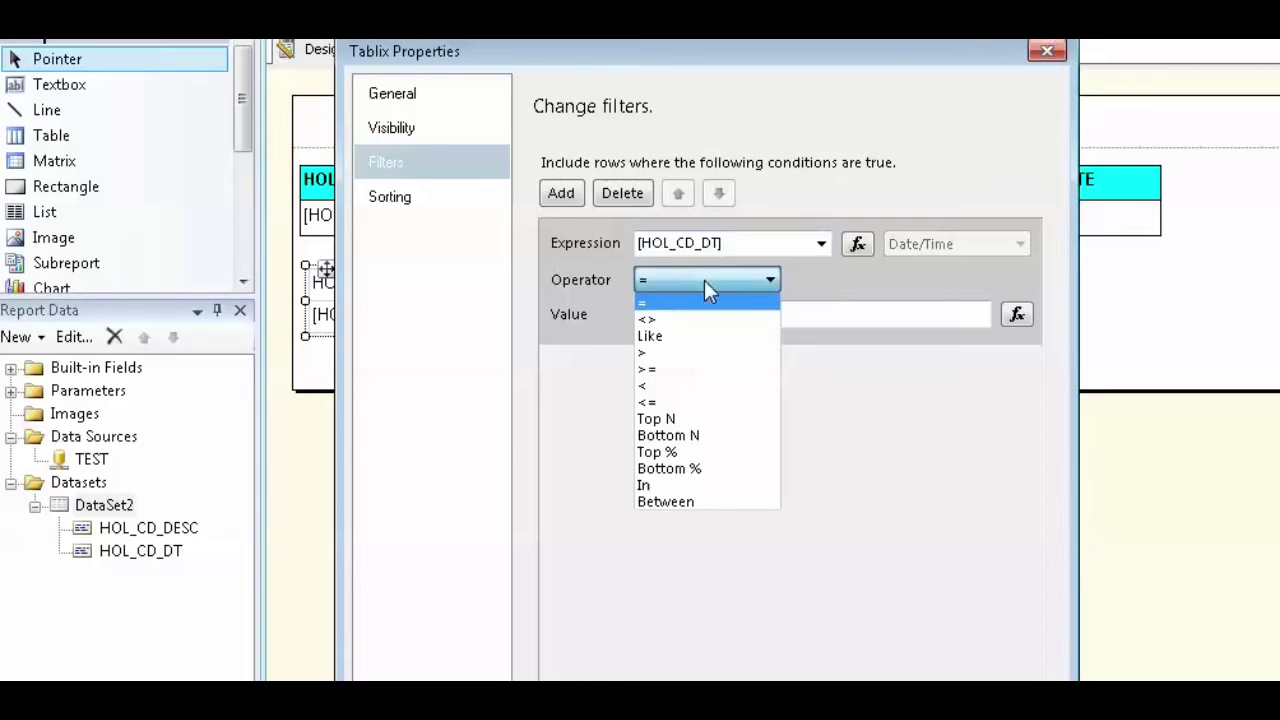
left_click(652, 387)
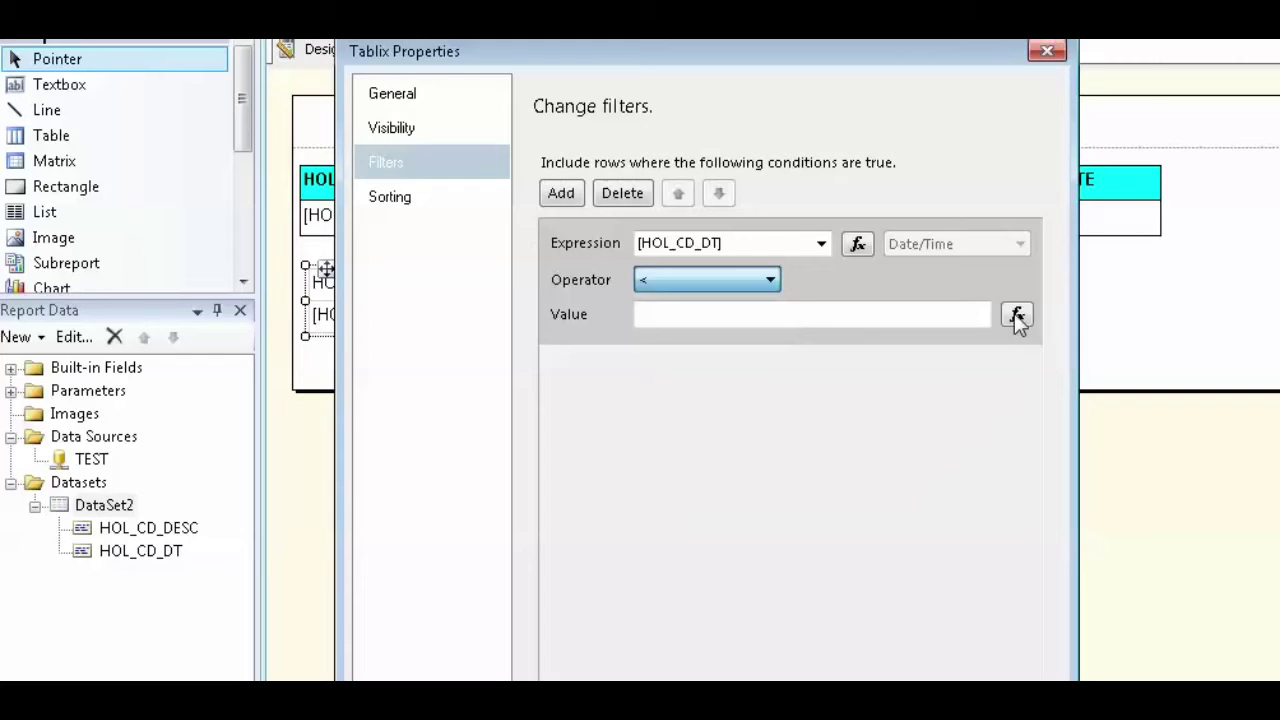
Set the filter value to =DateAdd("m", 6, Now) and close Tablix Properties.
left_click(1016, 316)
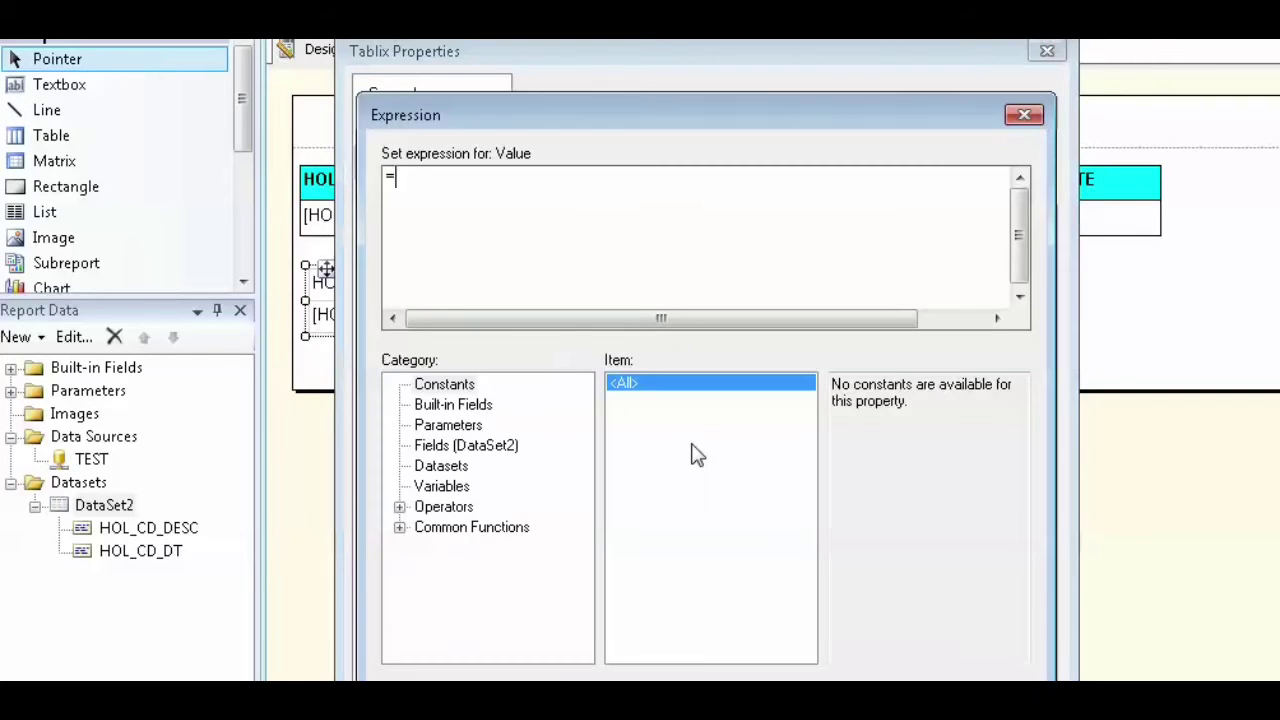
left_click(399, 527)
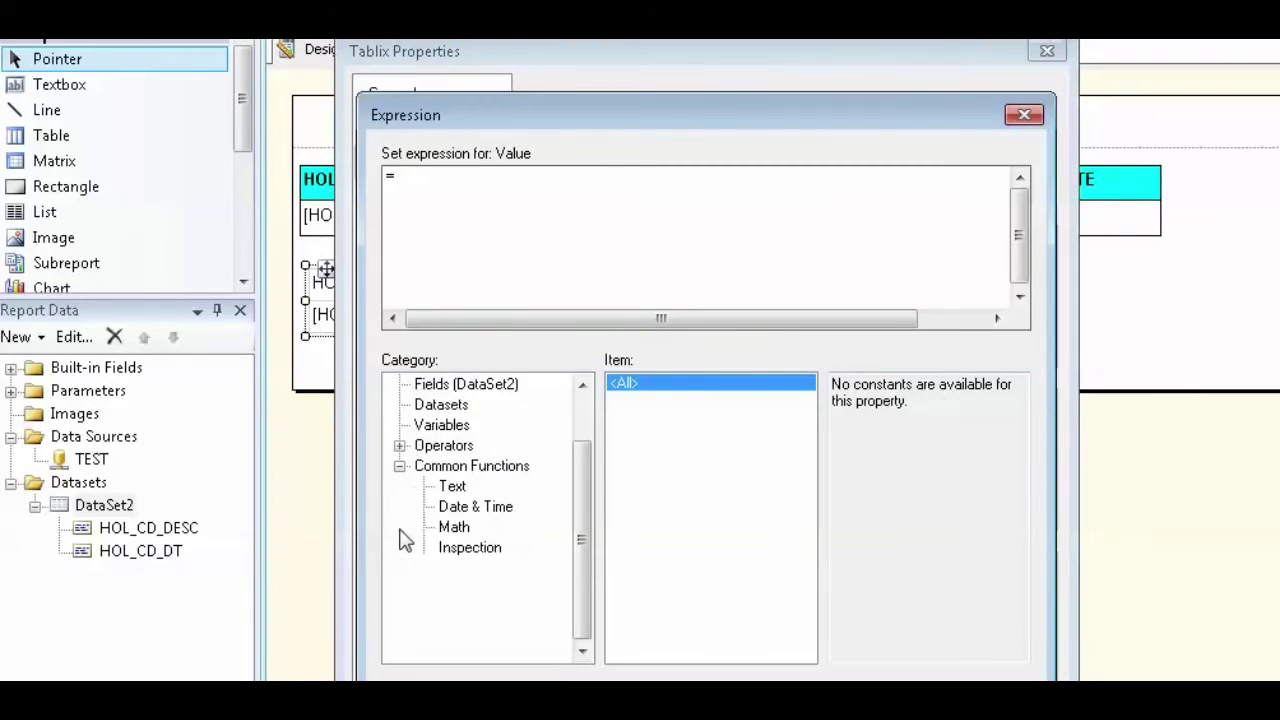
left_click(476, 507)
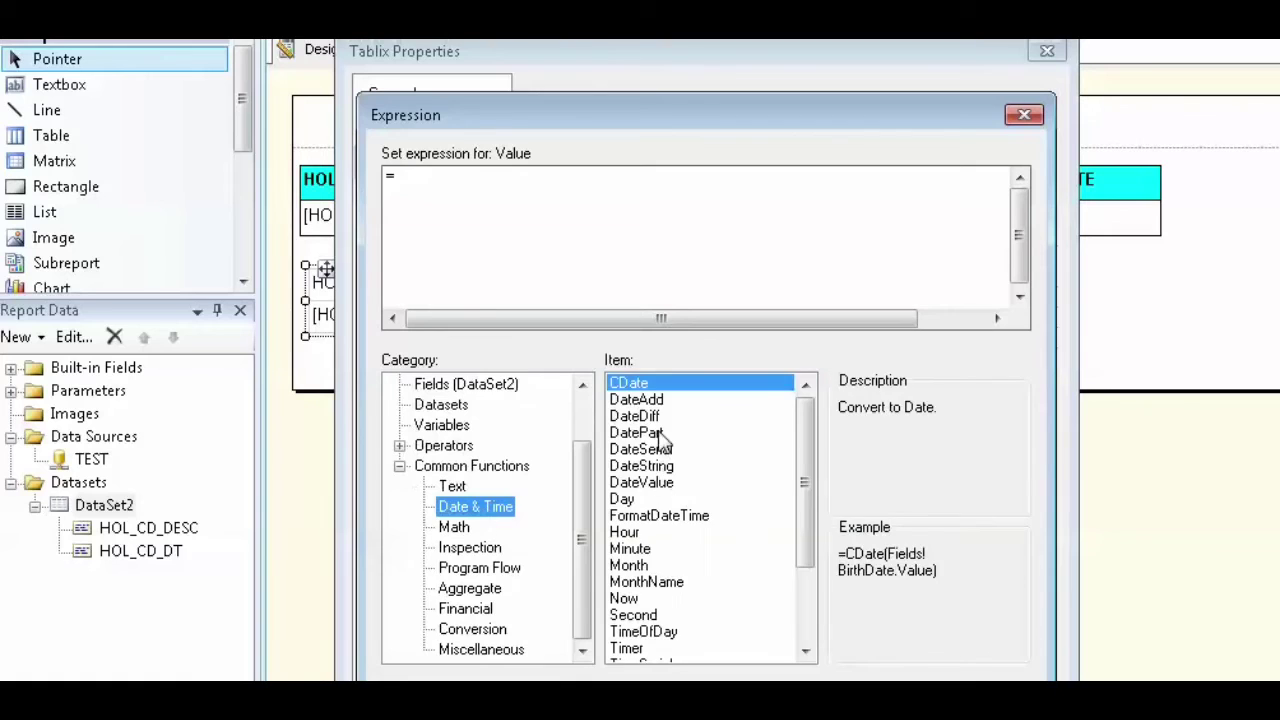
left_click(650, 400)
double_click(652, 401)
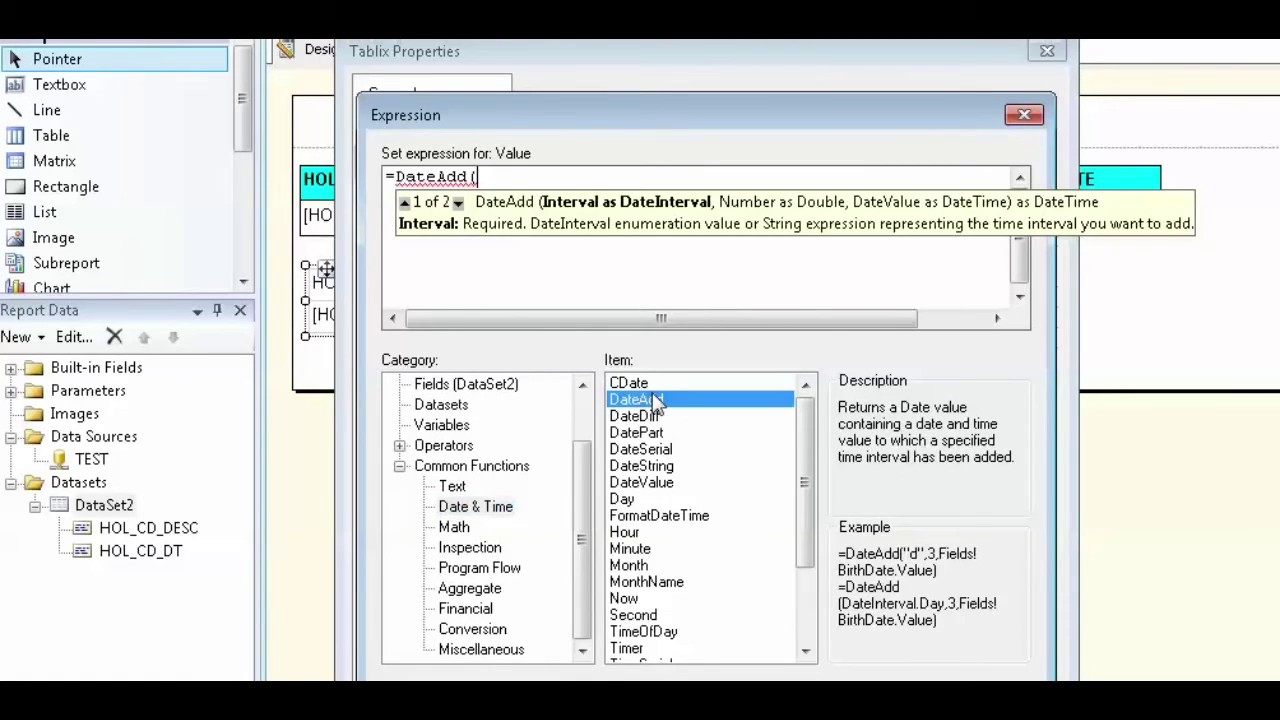
type("\"m\", 6, Now)")
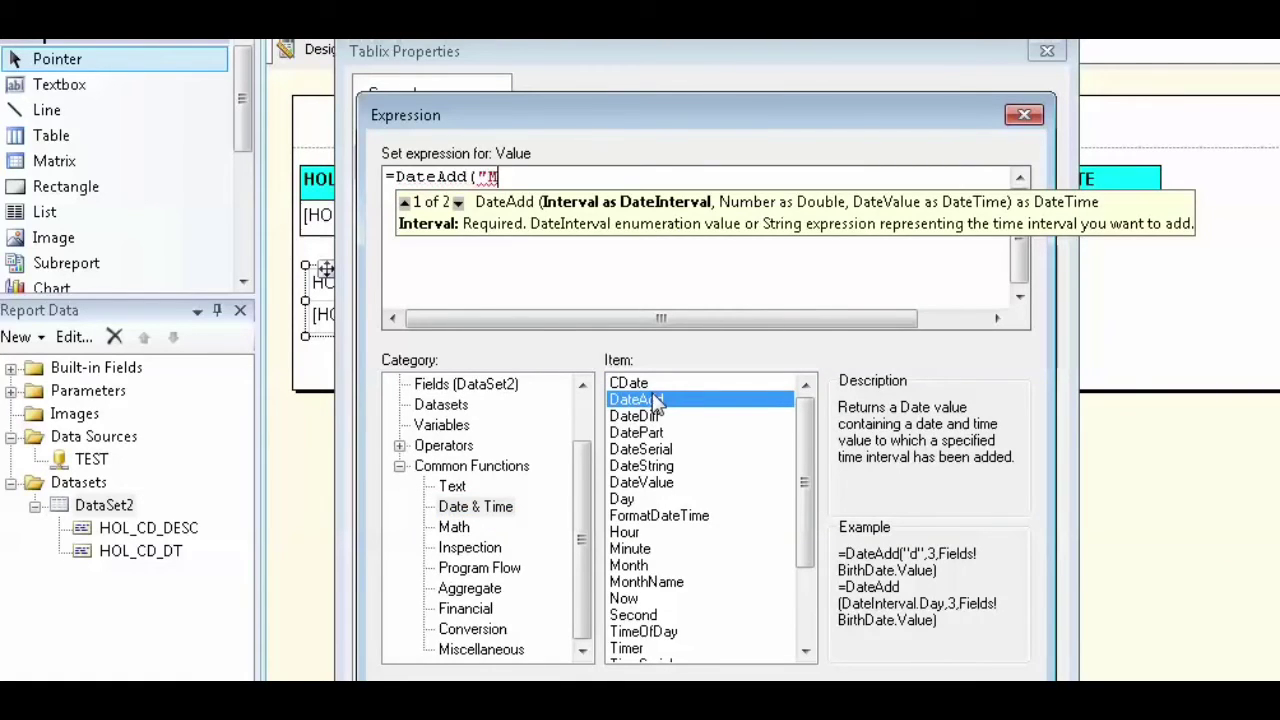
left_click(915, 650)
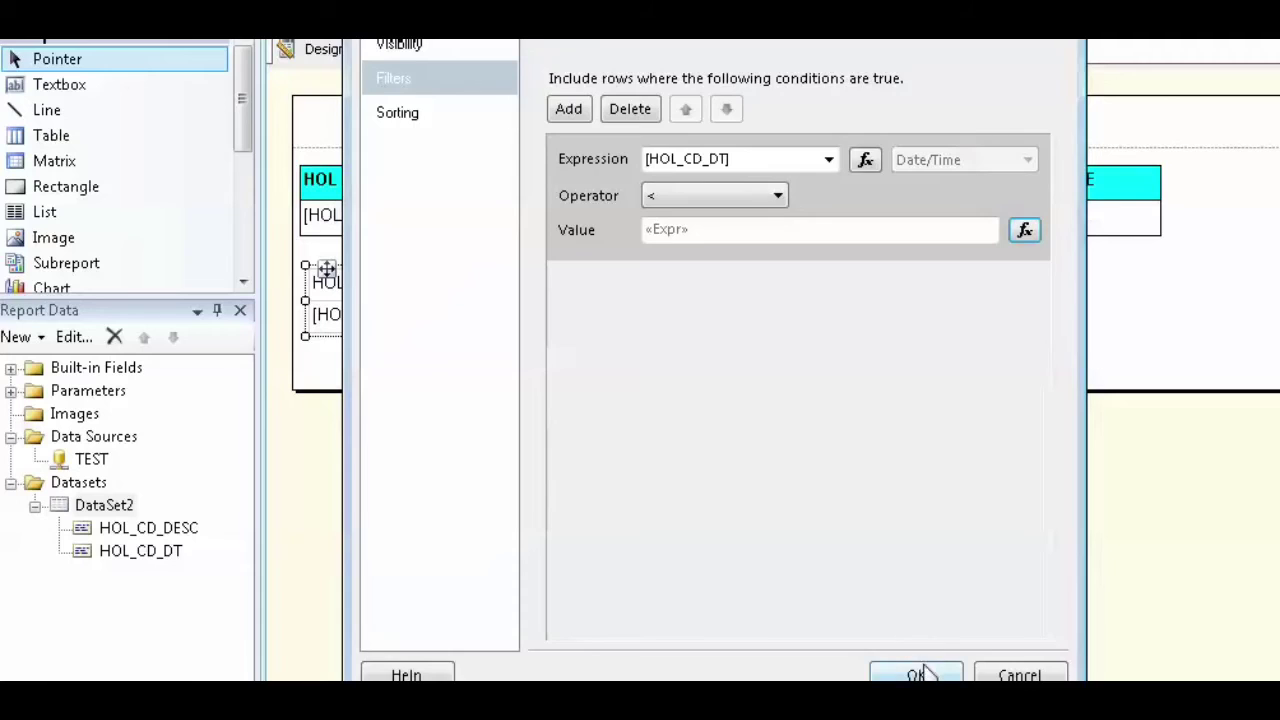
left_click(918, 674)
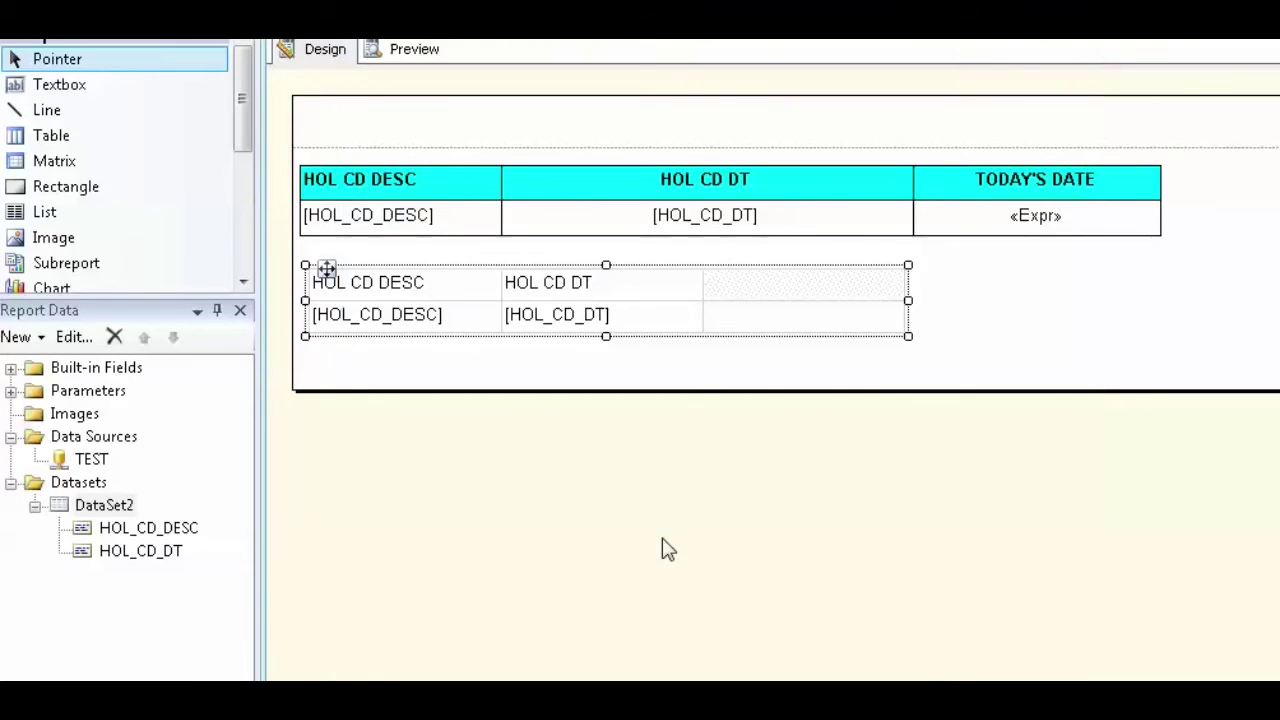
Preview the report to check which holidays the second table lists.
left_click(400, 52)
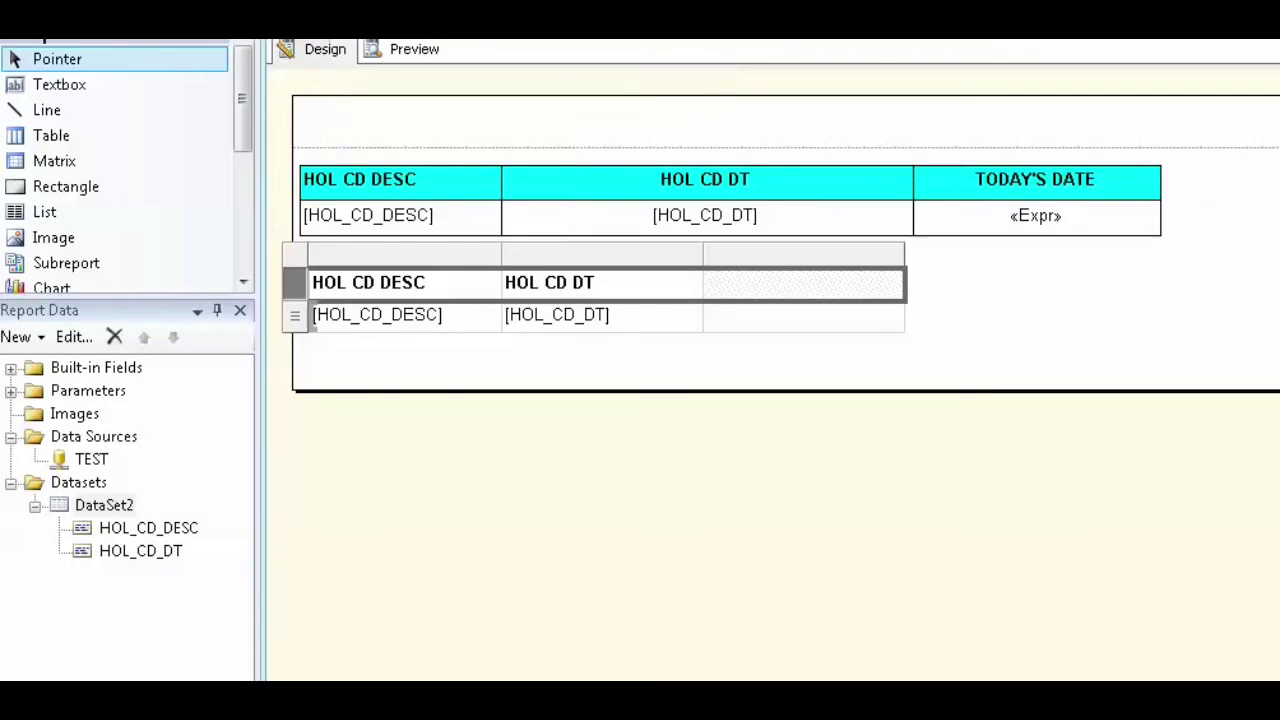
Fill the second table's header row light yellow and delete its empty third column.
key("alt+o")
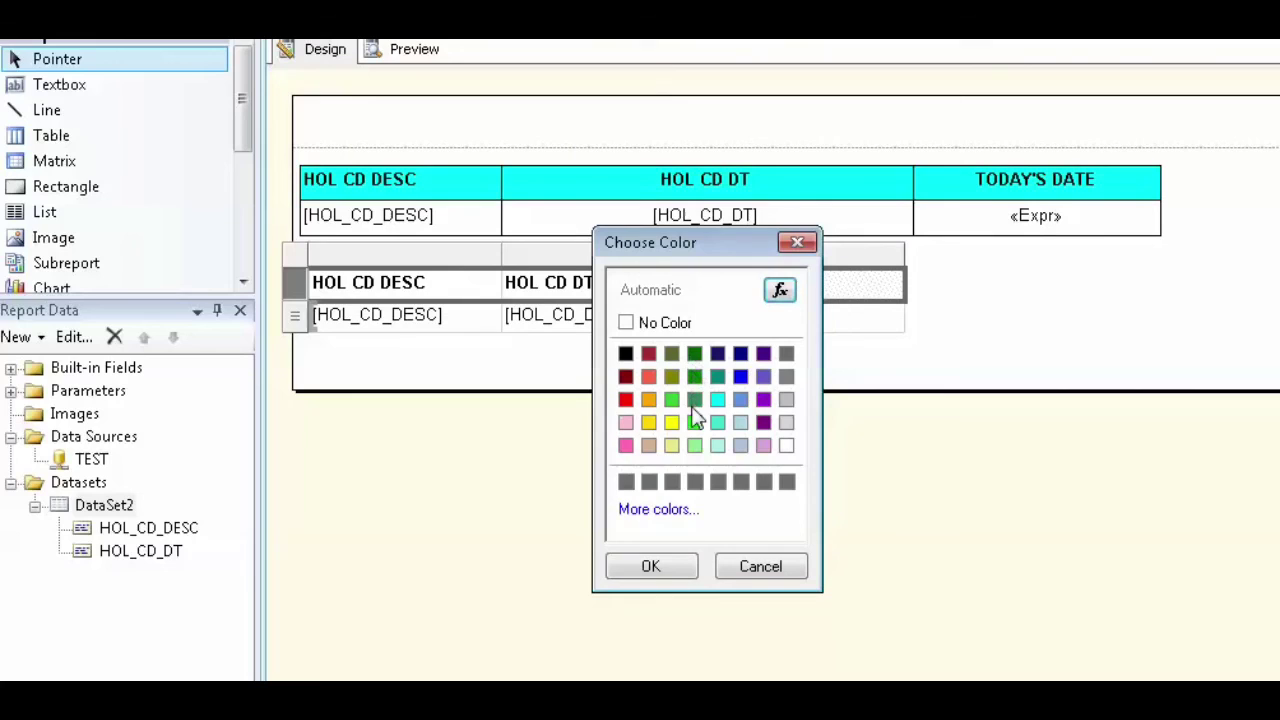
left_click(717, 444)
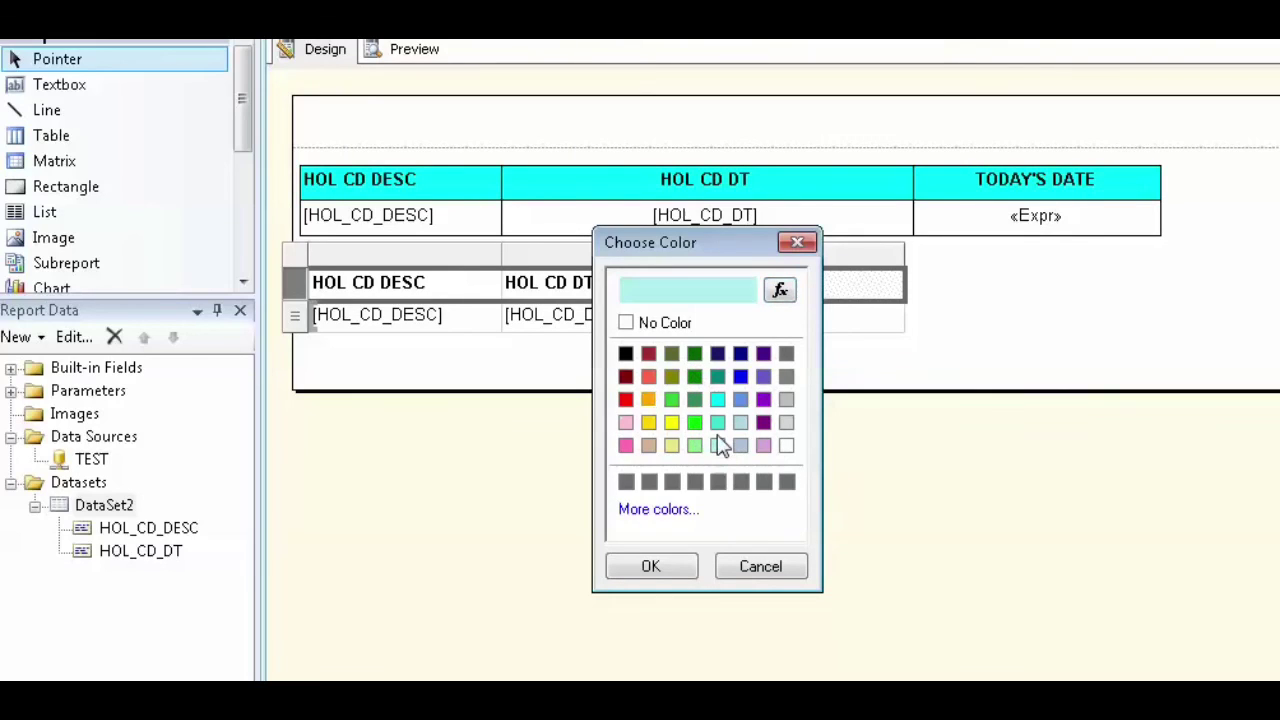
left_click(671, 445)
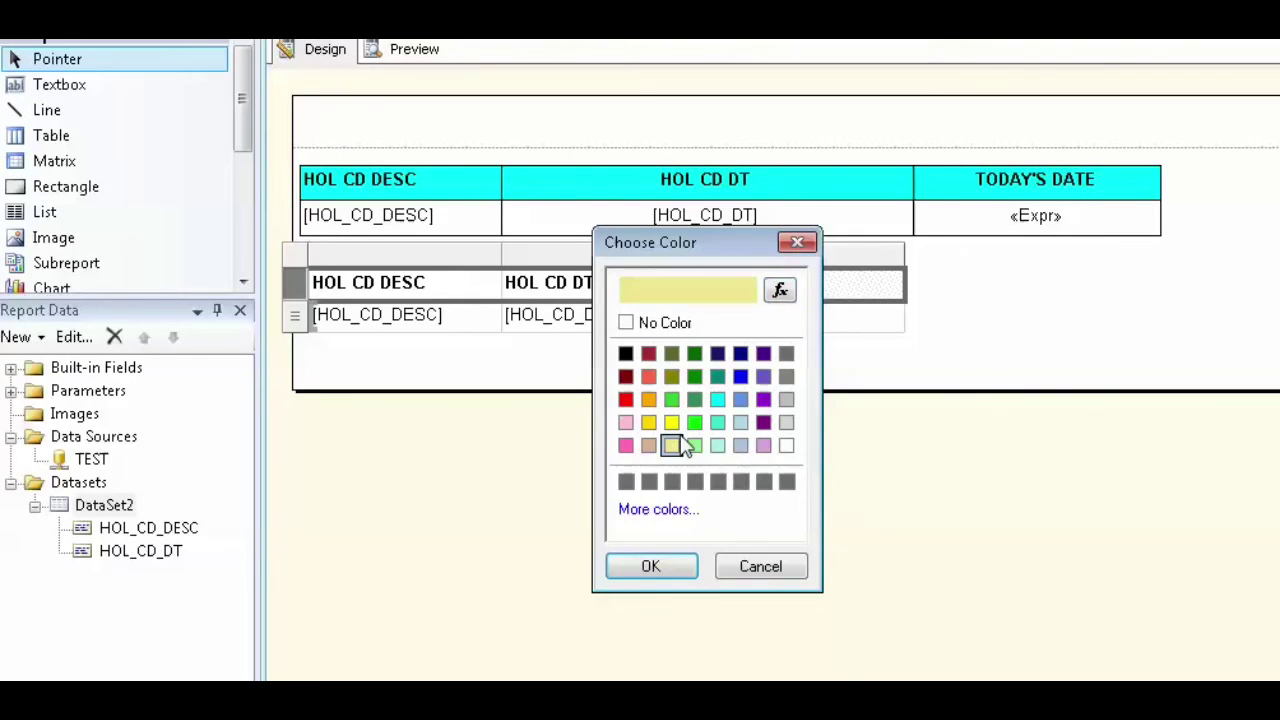
left_click(675, 566)
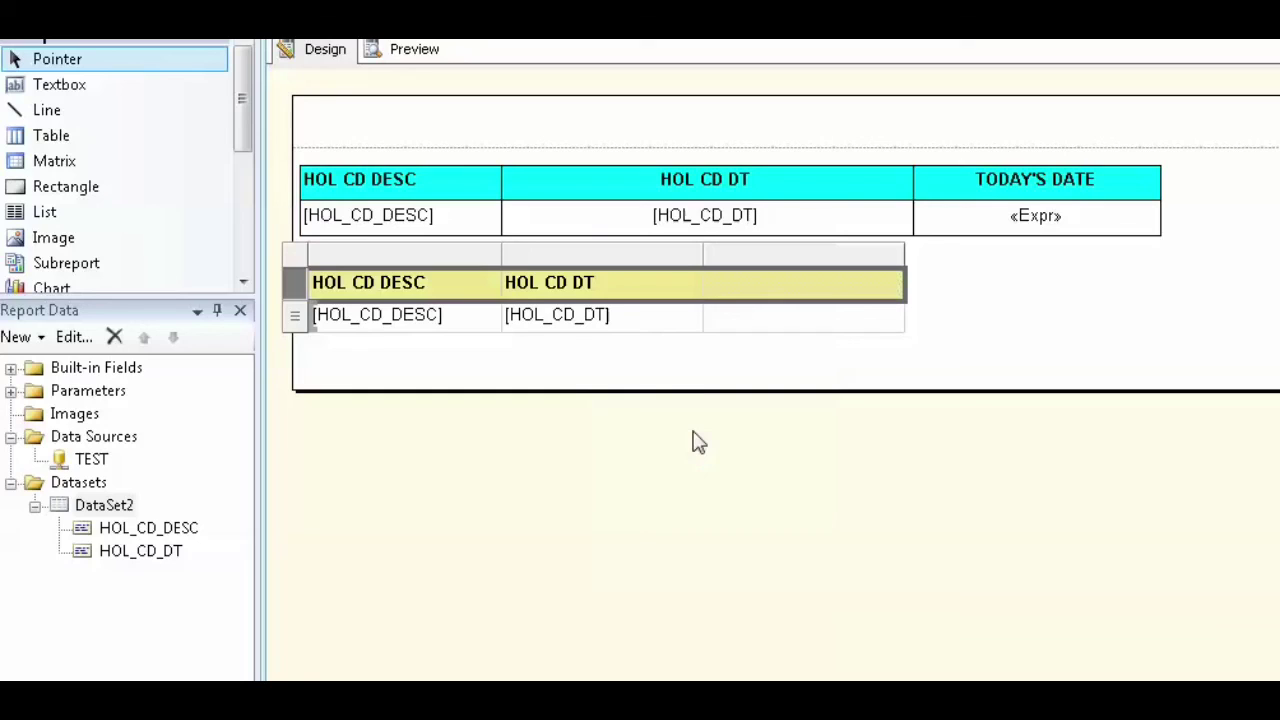
right_click(750, 254)
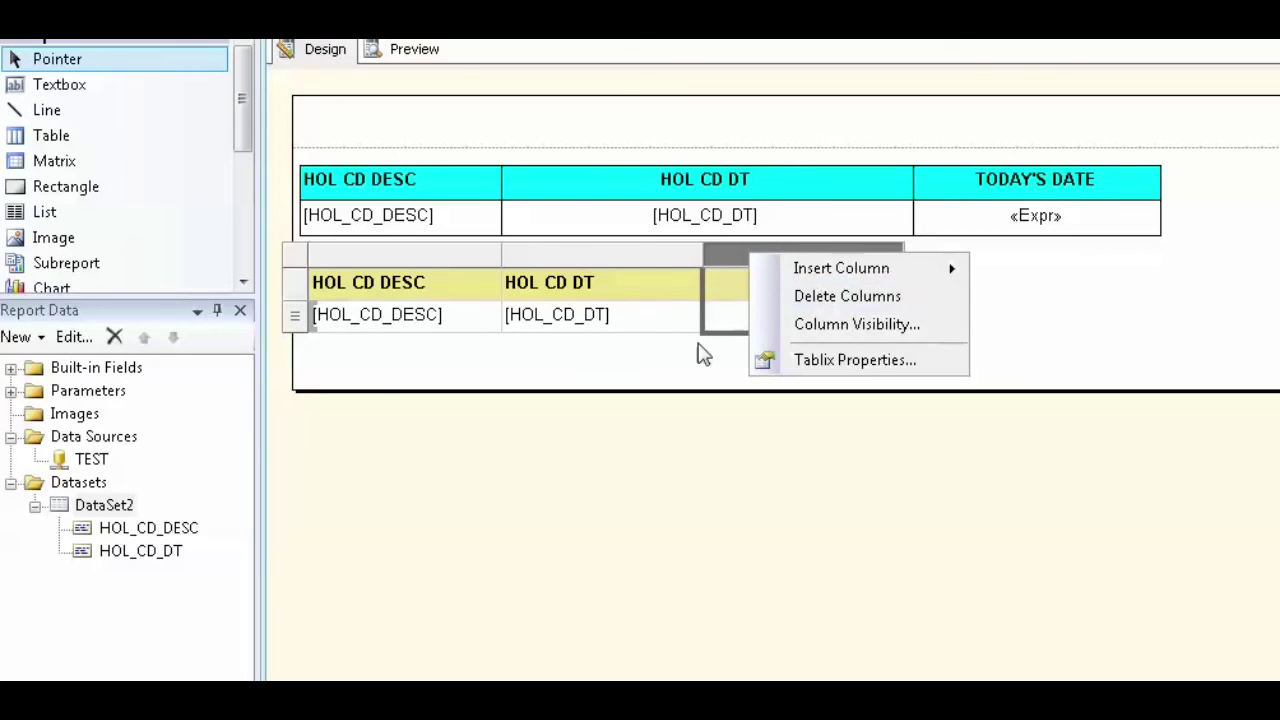
key("d")
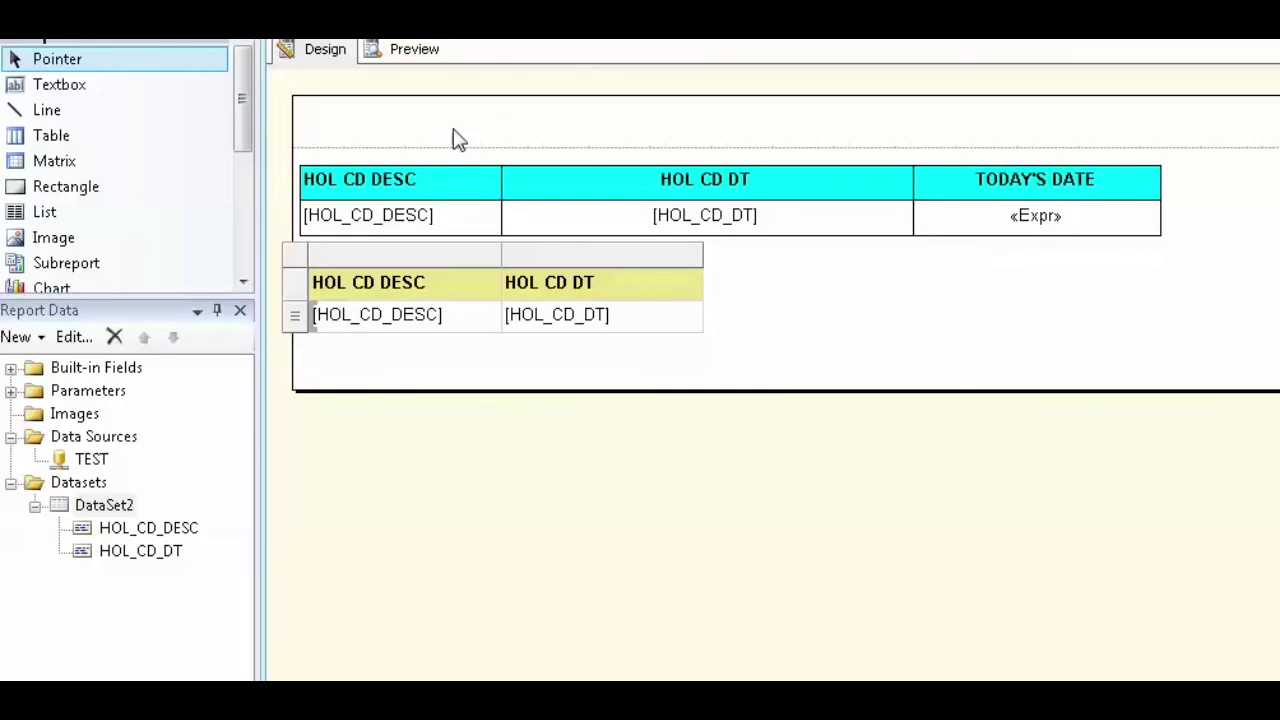
Preview the finished report with both holiday tables.
left_click(408, 50)
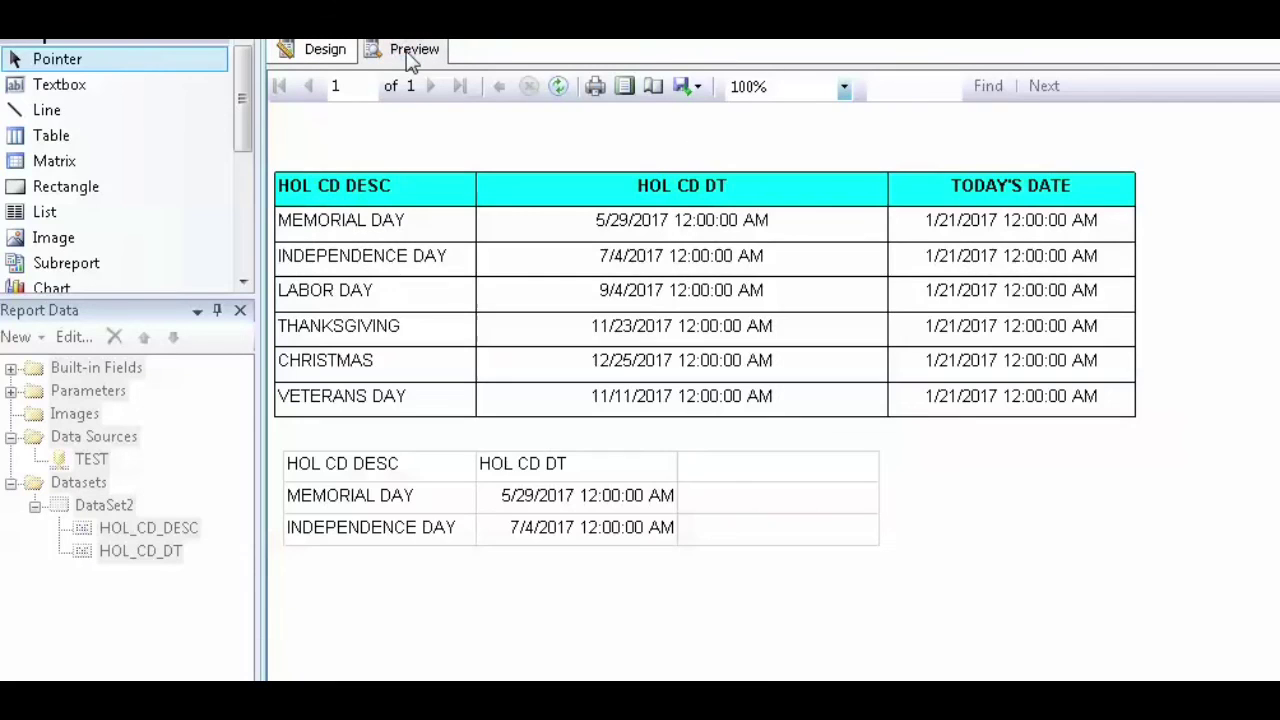